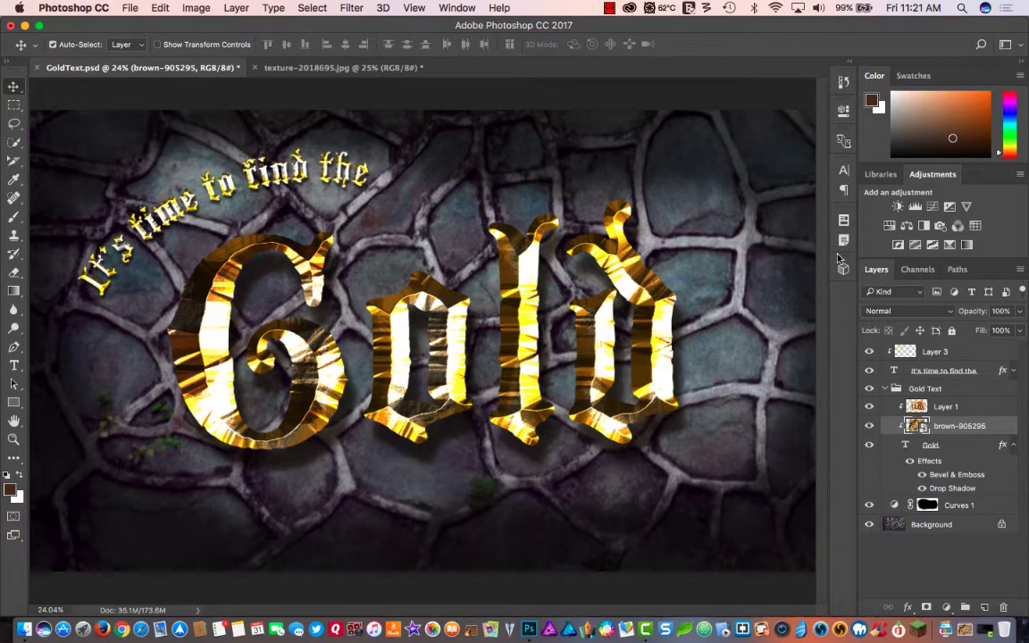
- In texture-2018695.jpg, add the white text "Gold" in Blackmoor LET at 445 pt and move it to the middle of the stone wall
left_click(344, 66)
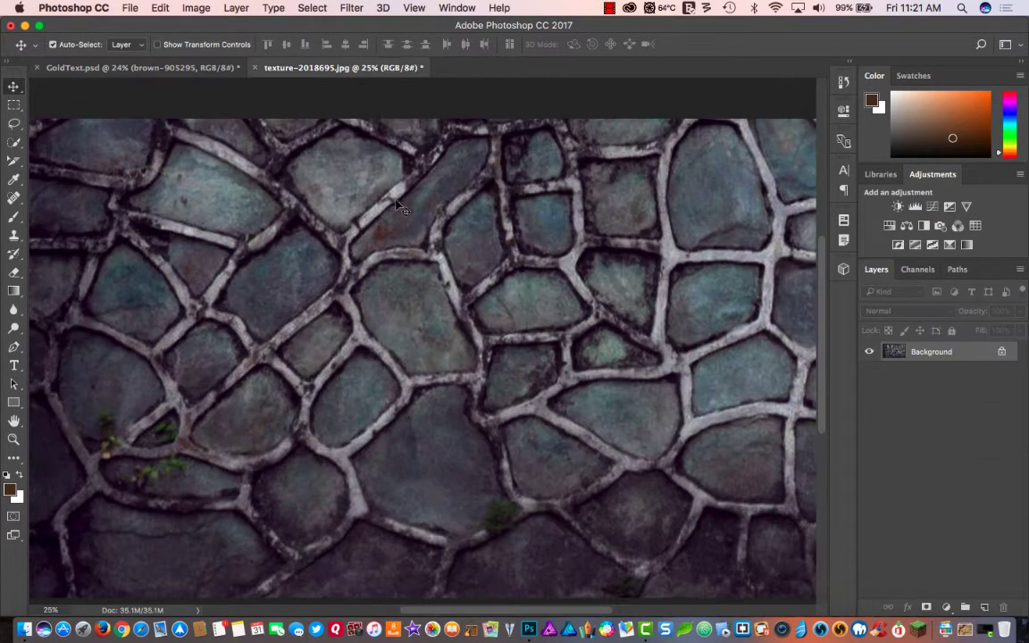
left_click(161, 68)
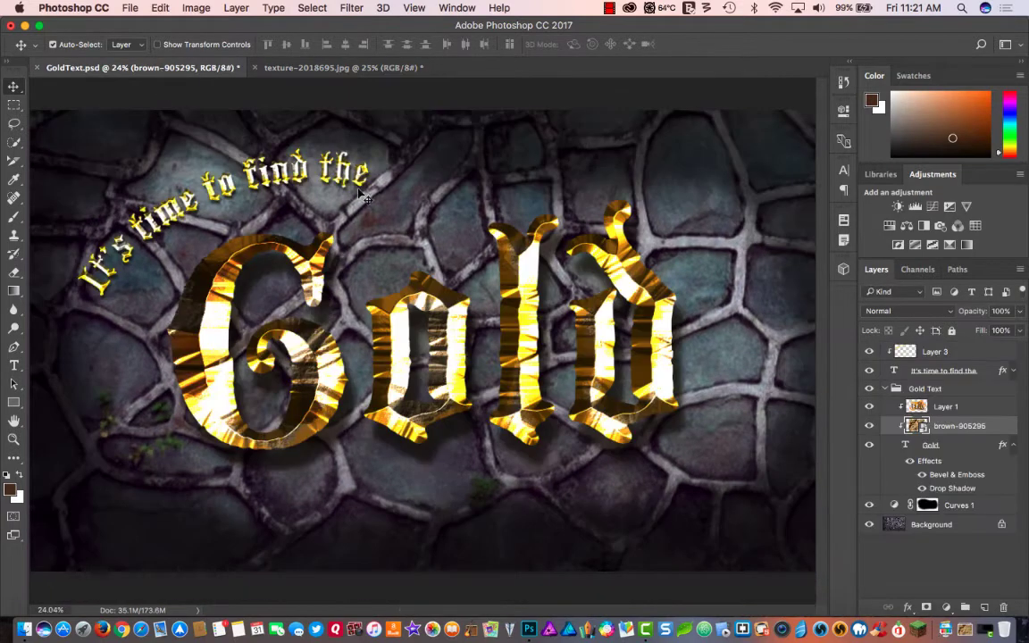
left_click(346, 68)
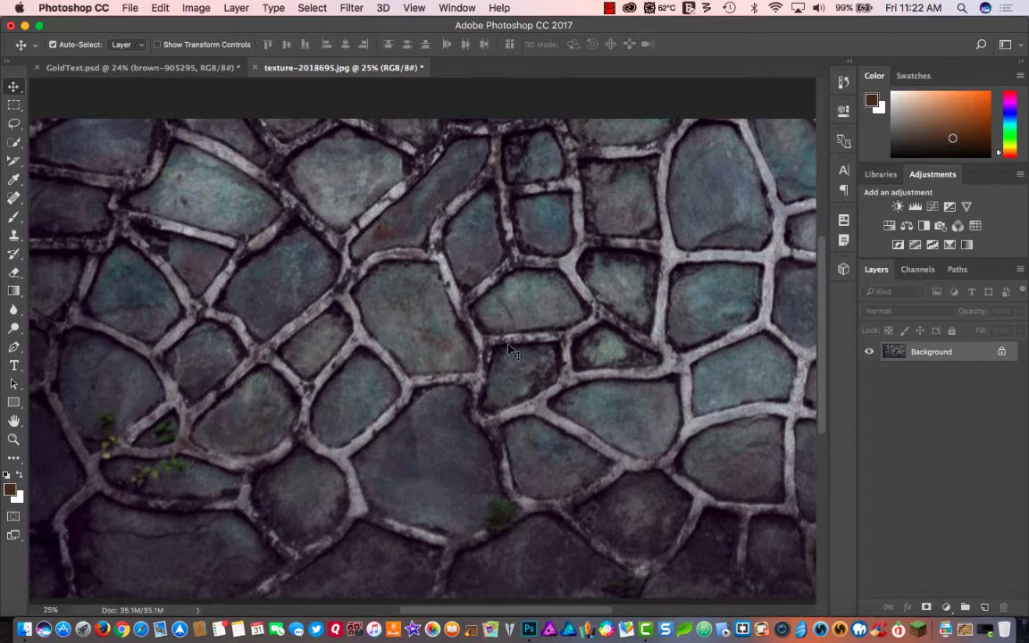
key("t")
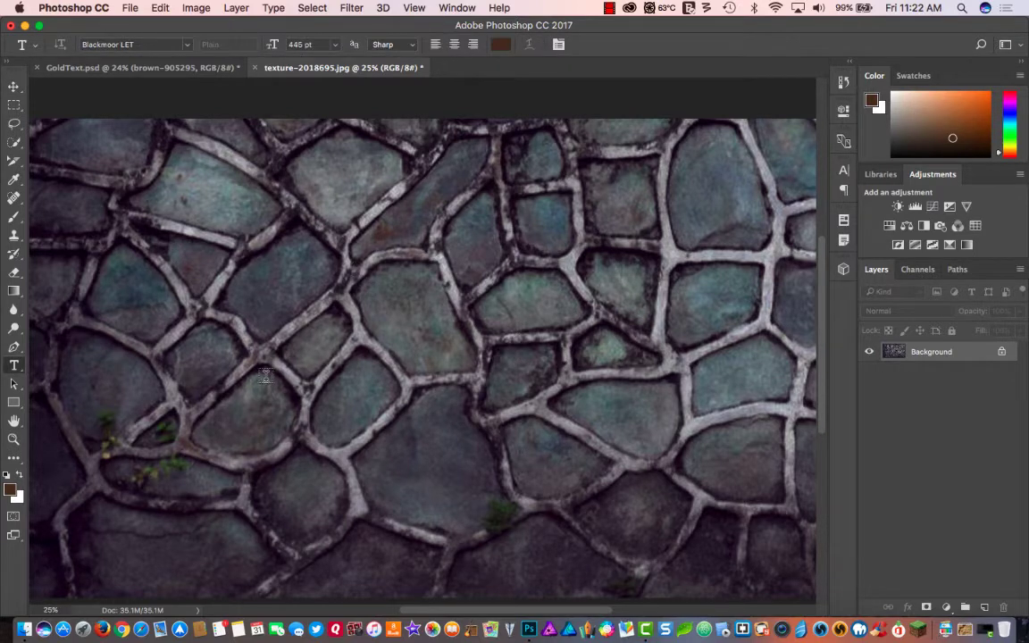
left_click(240, 342)
left_click(500, 44)
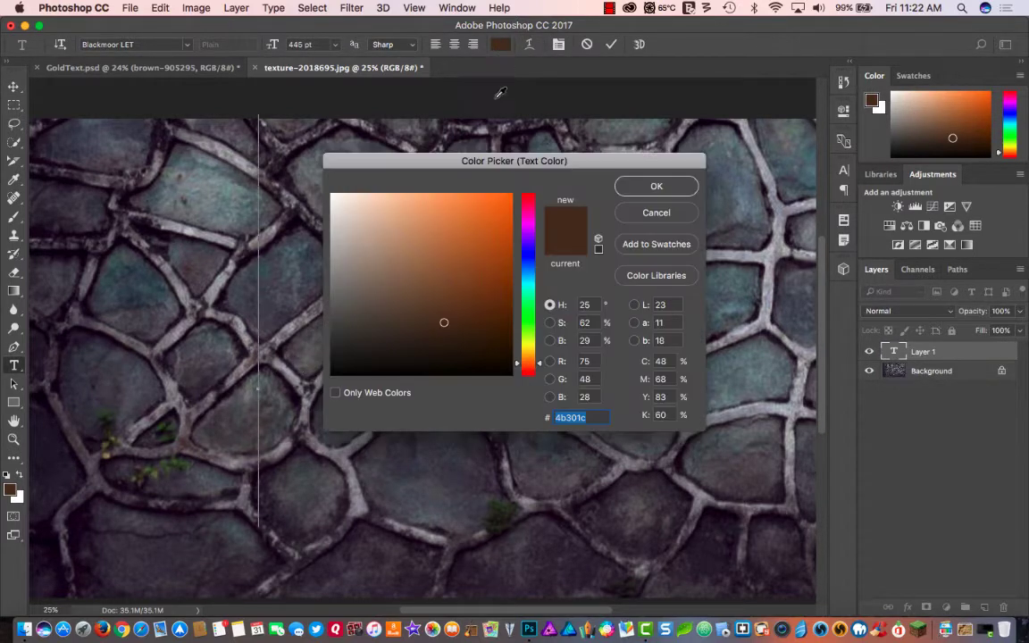
left_click_drag(372, 194, 332, 194)
left_click(656, 186)
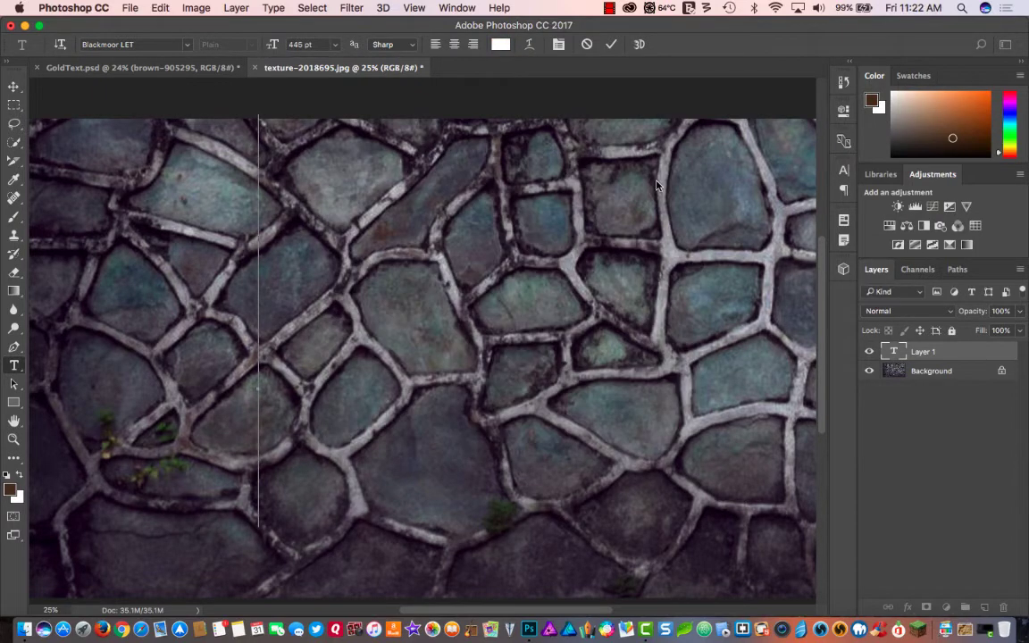
type("Gold")
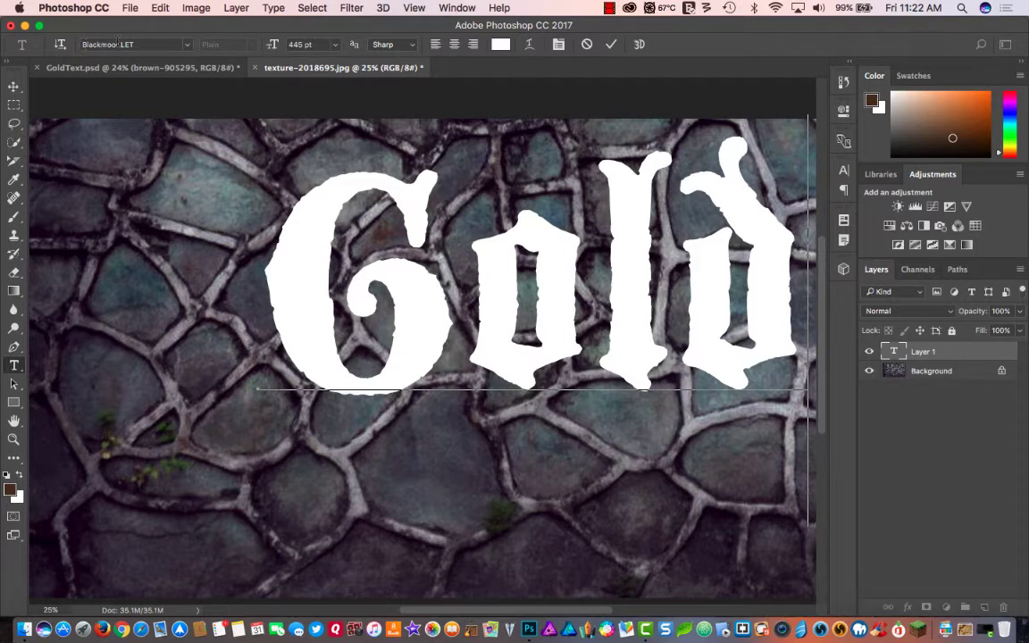
left_click(13, 86)
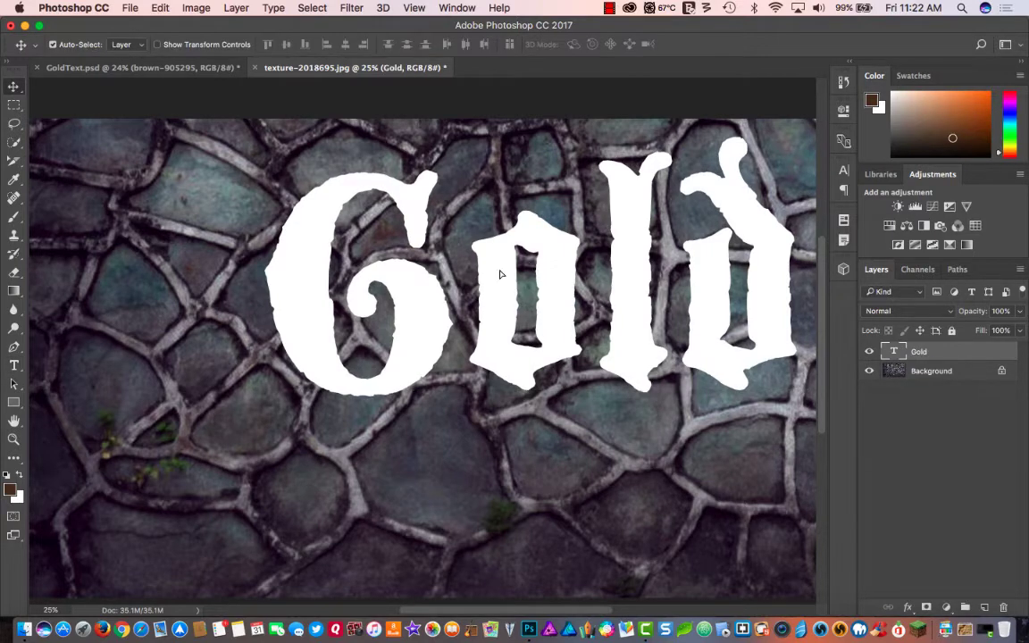
left_click_drag(500, 274, 414, 360)
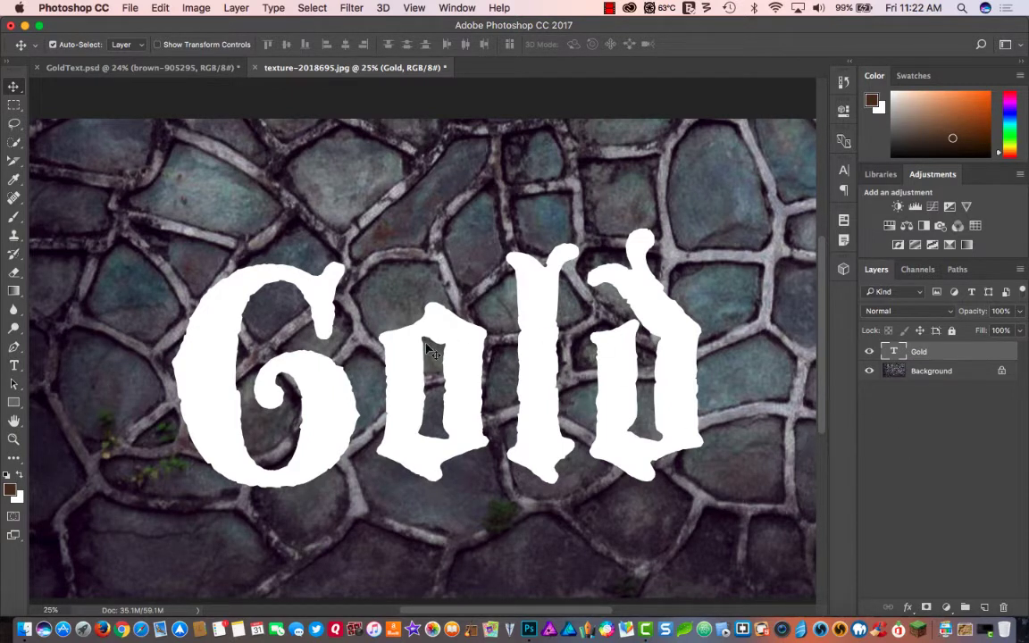
- Add a Multiply drop shadow to the Gold text with 75% opacity, 80 px distance and 55 px size
left_click(907, 608)
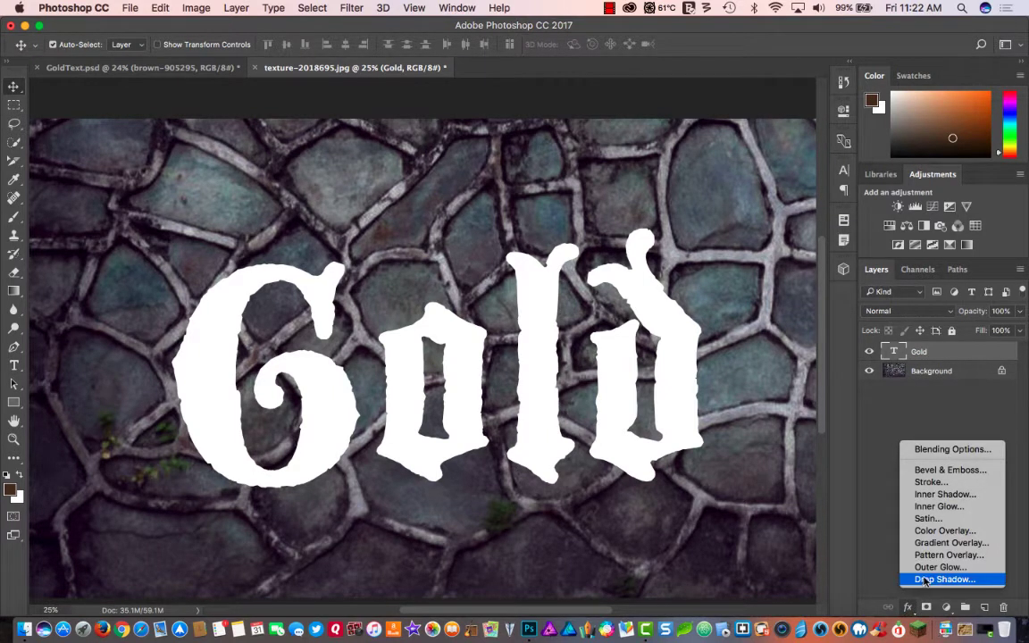
left_click(926, 579)
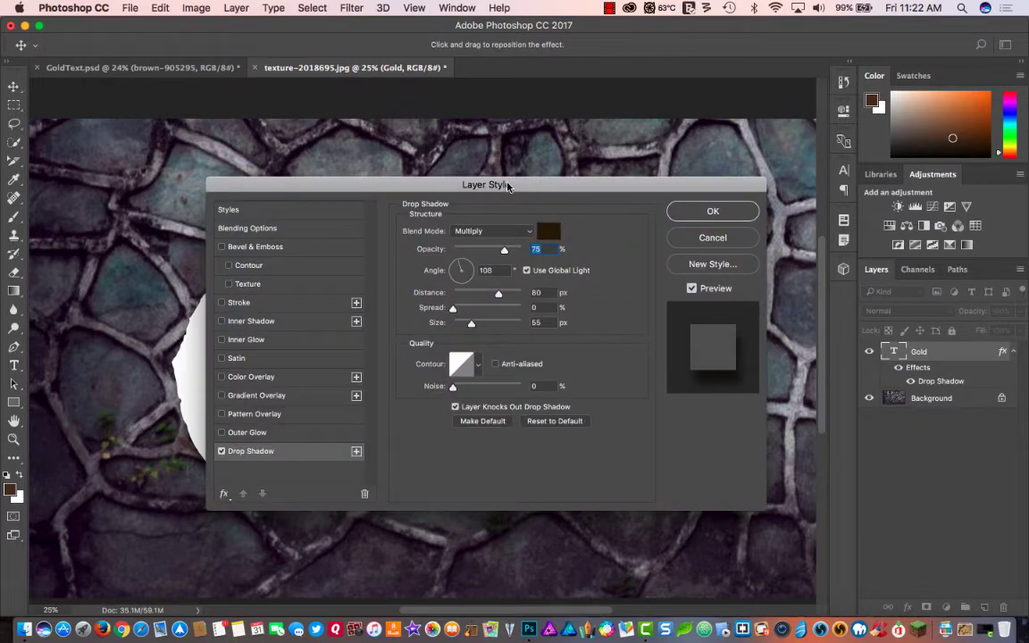
left_click_drag(508, 186, 898, 176)
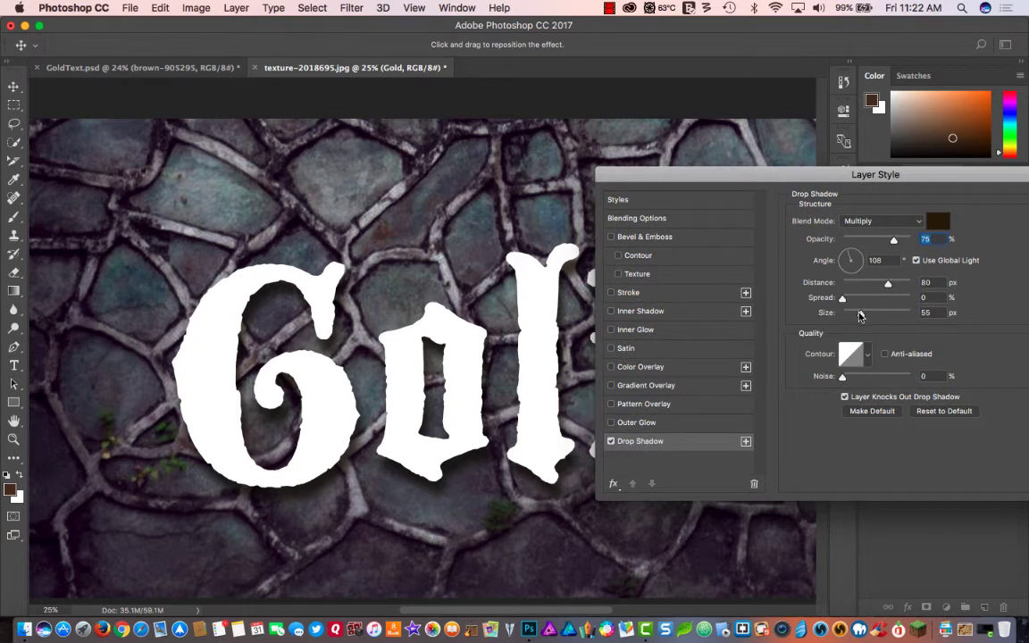
left_click_drag(859, 315, 863, 324)
type("55")
key("Tab")
left_click_drag(751, 177, 511, 134)
left_click(835, 162)
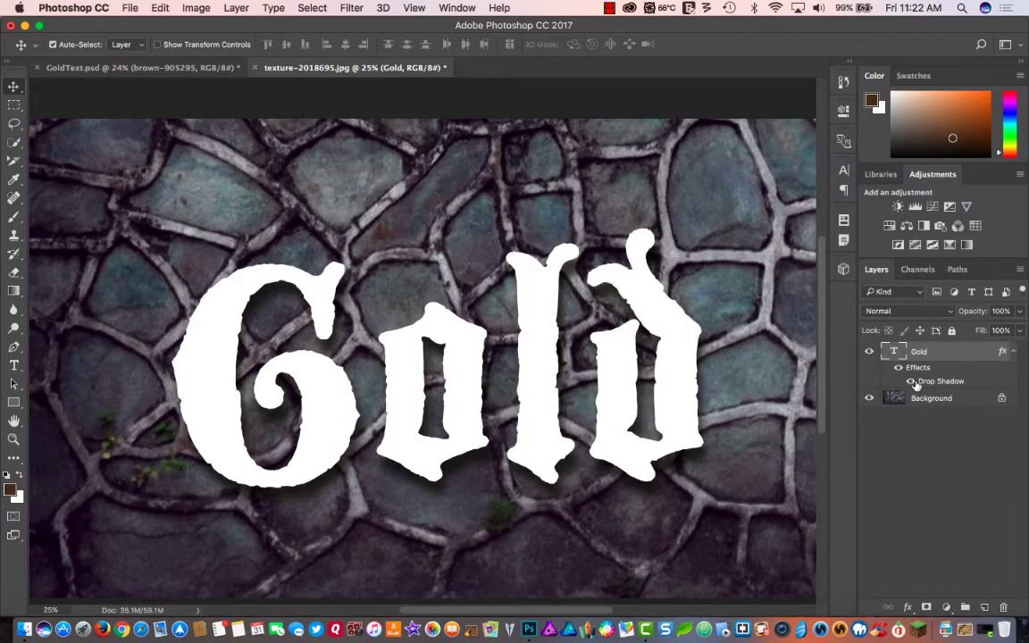
- Add Bevel & Emboss to the Gold text from its default settings, with a size of about 169 px and the Chisel Hard technique
left_click(906, 605)
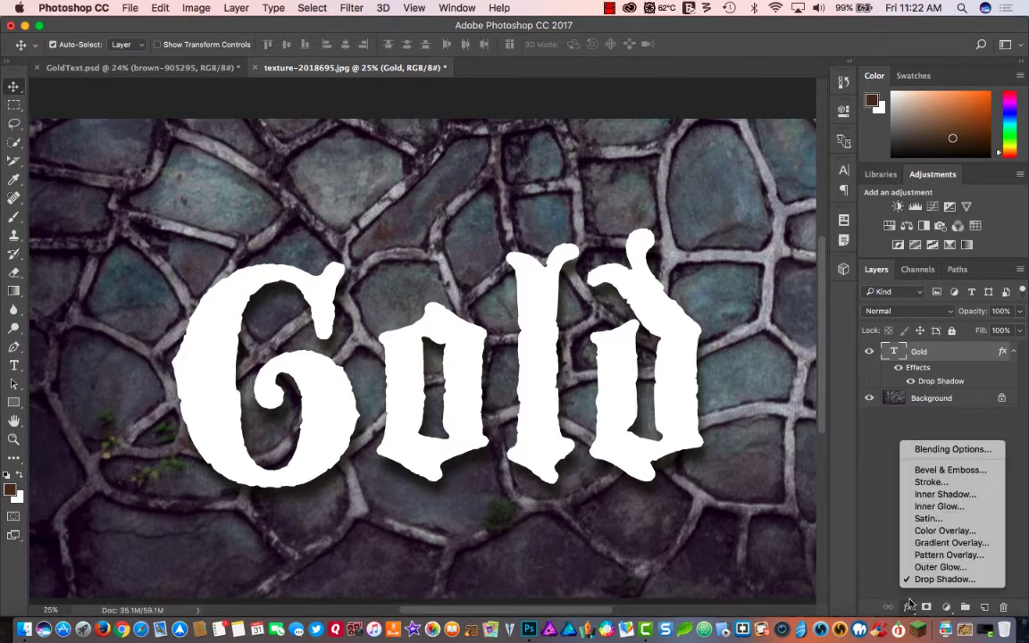
left_click(928, 469)
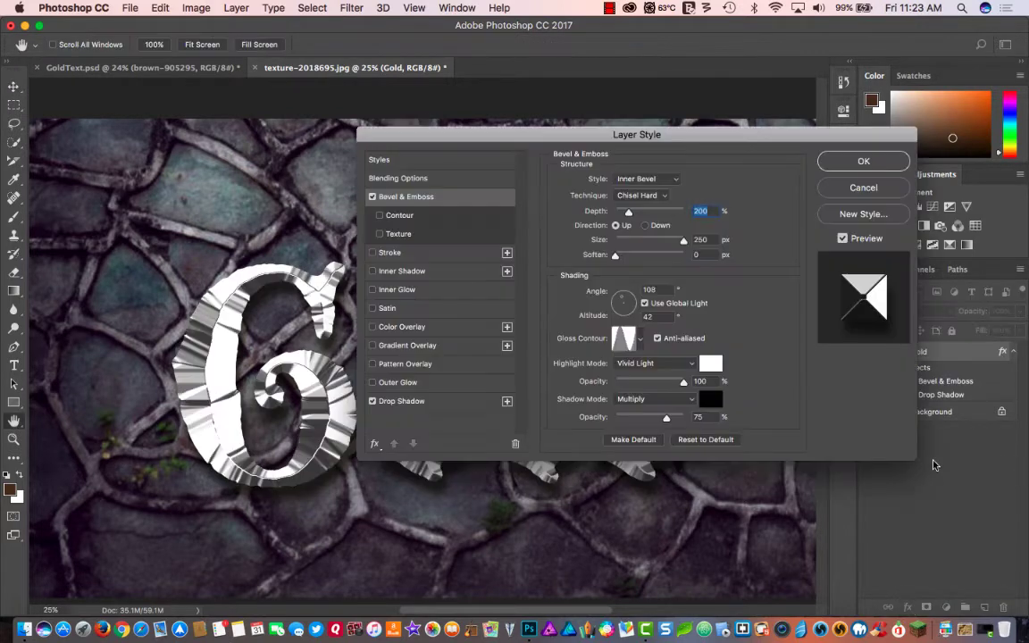
left_click(699, 440)
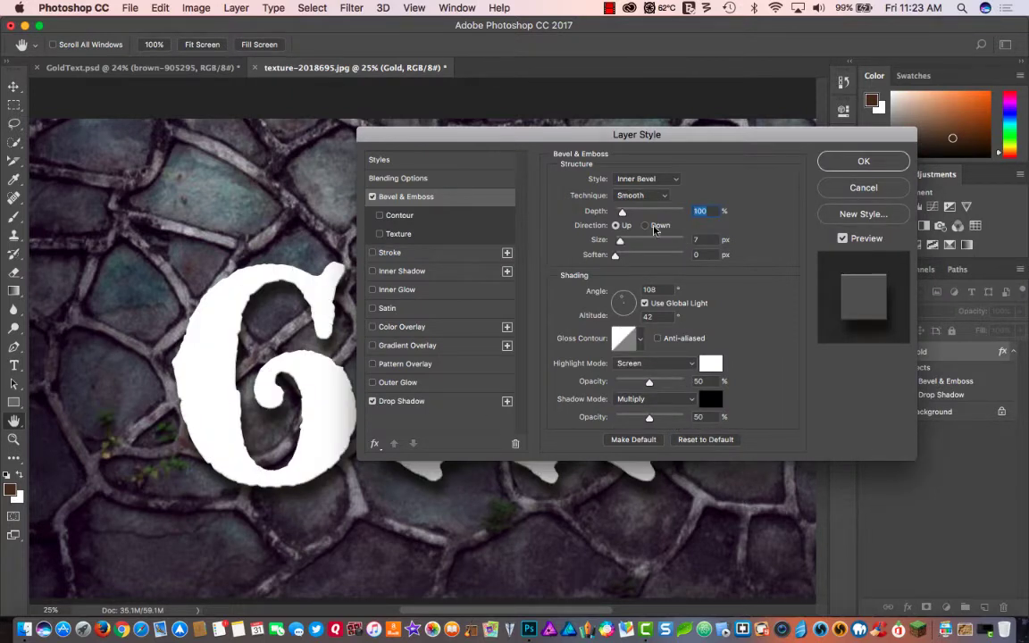
left_click_drag(610, 139, 830, 182)
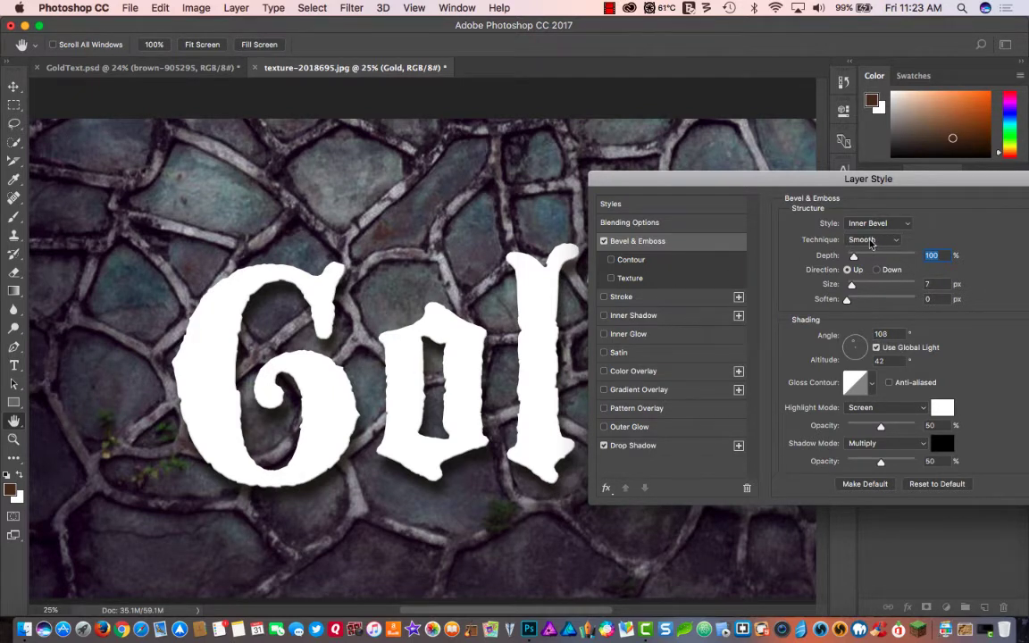
left_click_drag(851, 284, 895, 285)
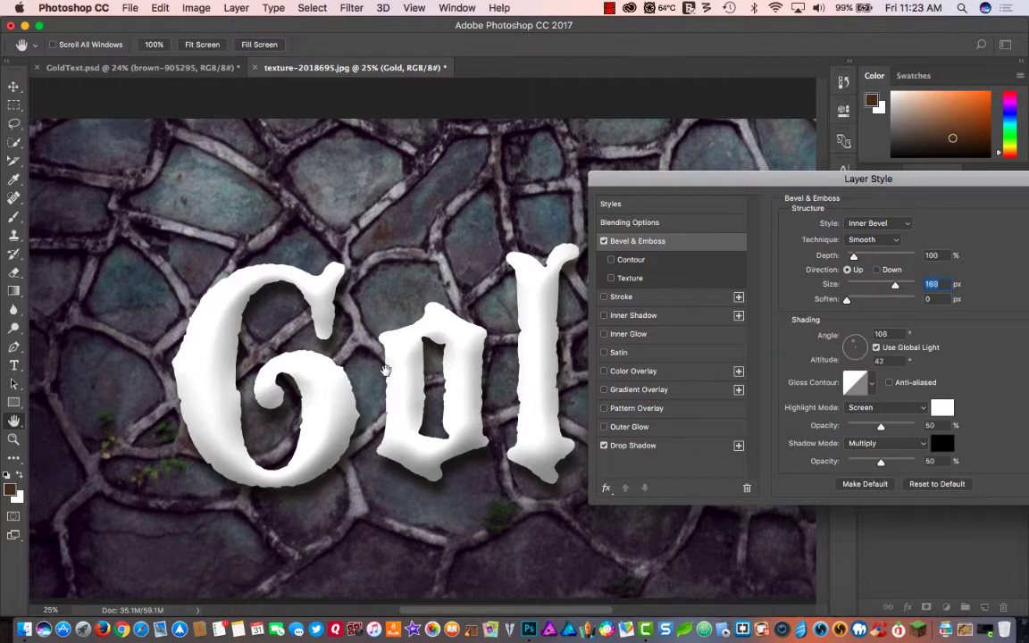
left_click(866, 240)
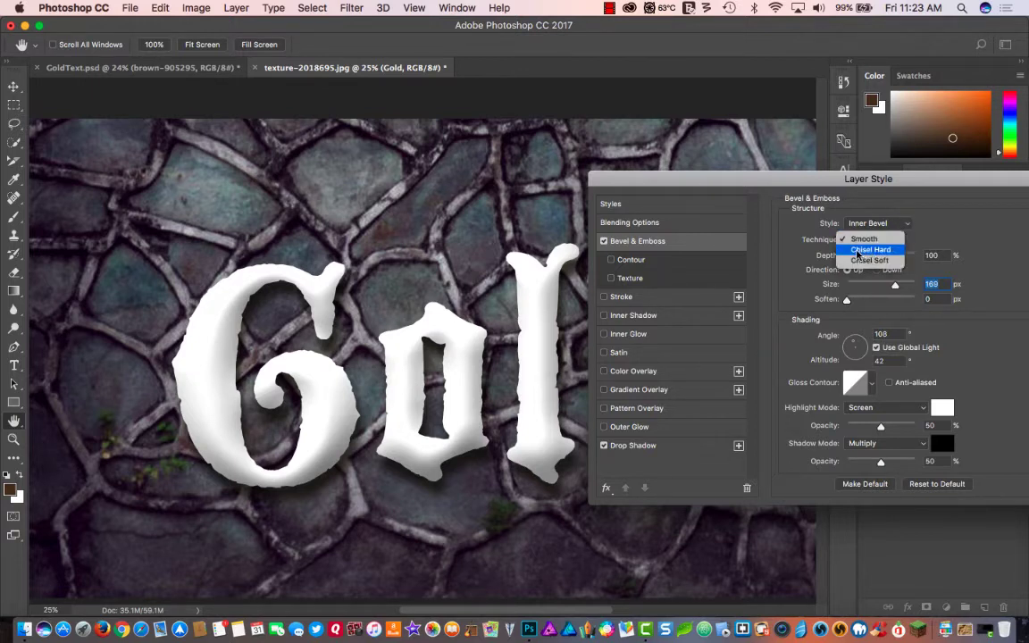
left_click(860, 250)
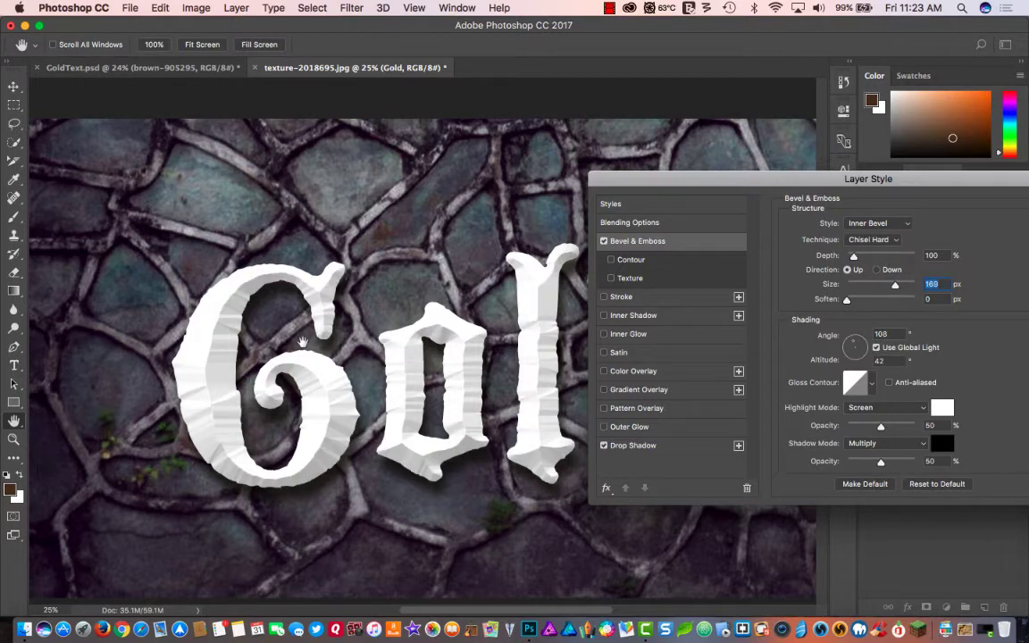
- Set the bevel's depth to 200% and its size to 100 px
left_click_drag(792, 182, 761, 171)
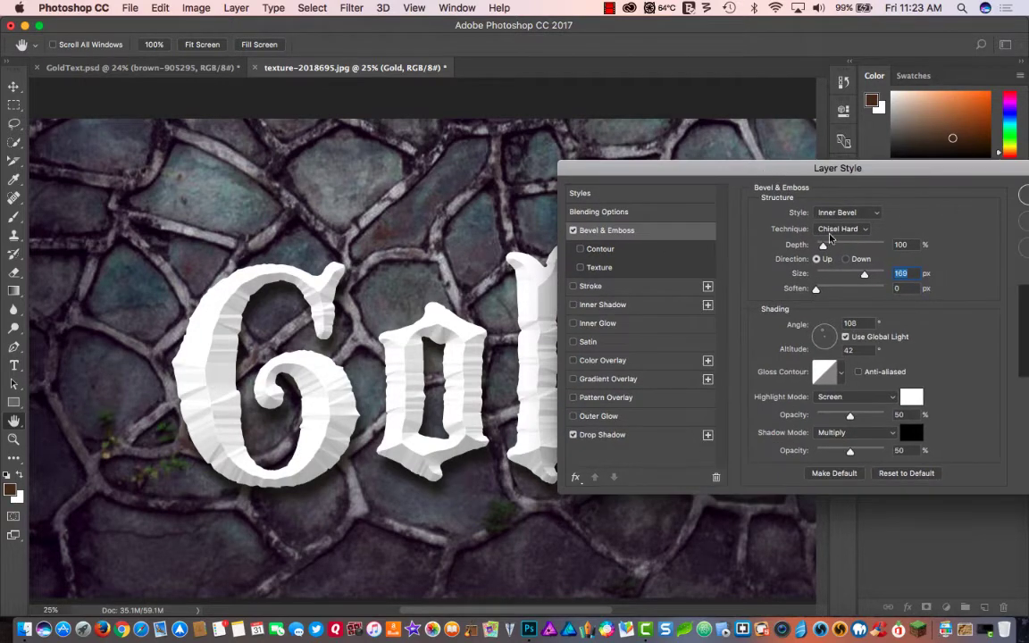
left_click_drag(822, 245, 853, 245)
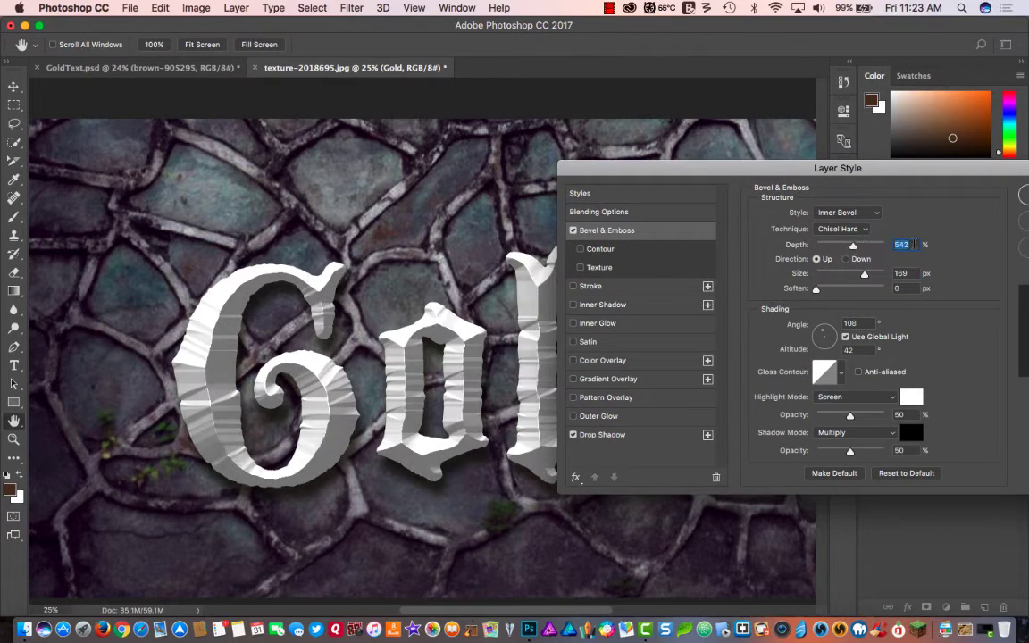
type("200")
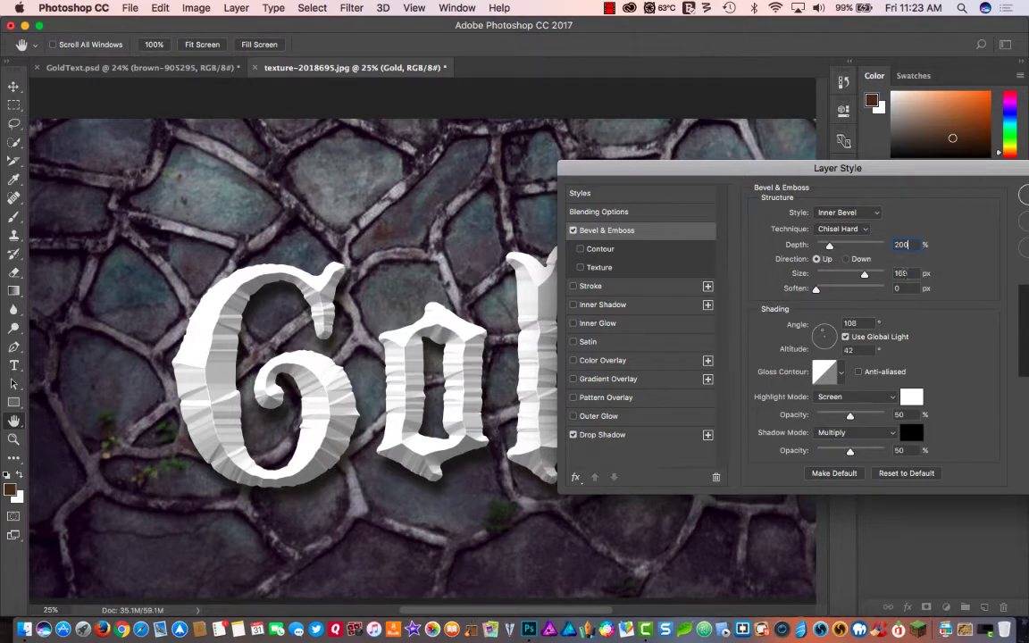
key("Tab")
type("100")
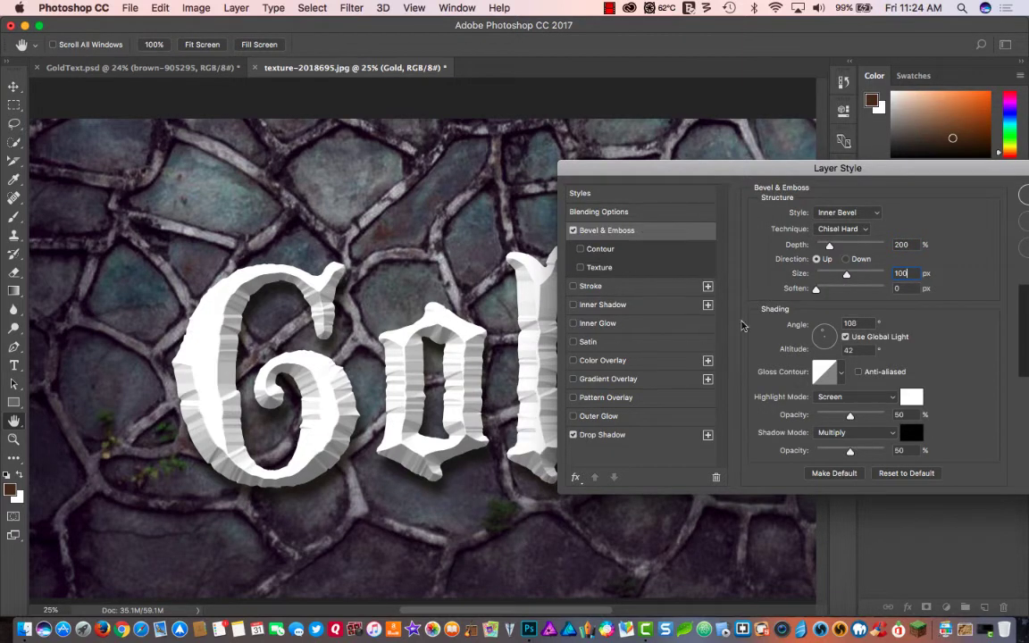
- Try bevel sizes of 0 px and about 57 px, and set the size to 200 px
left_click(847, 274)
left_click_drag(847, 277, 803, 280)
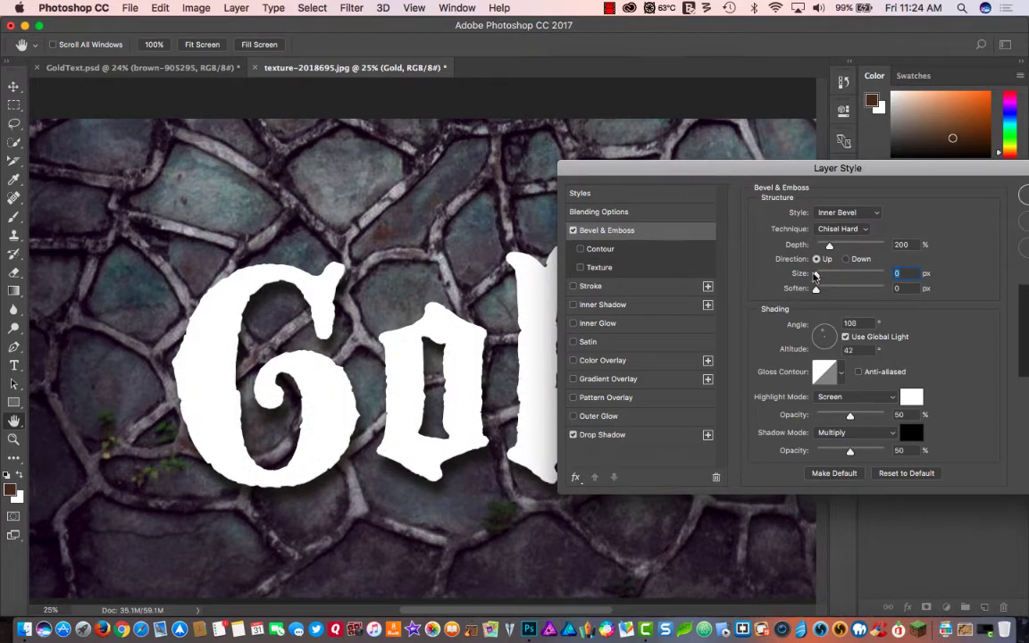
left_click_drag(814, 276, 835, 275)
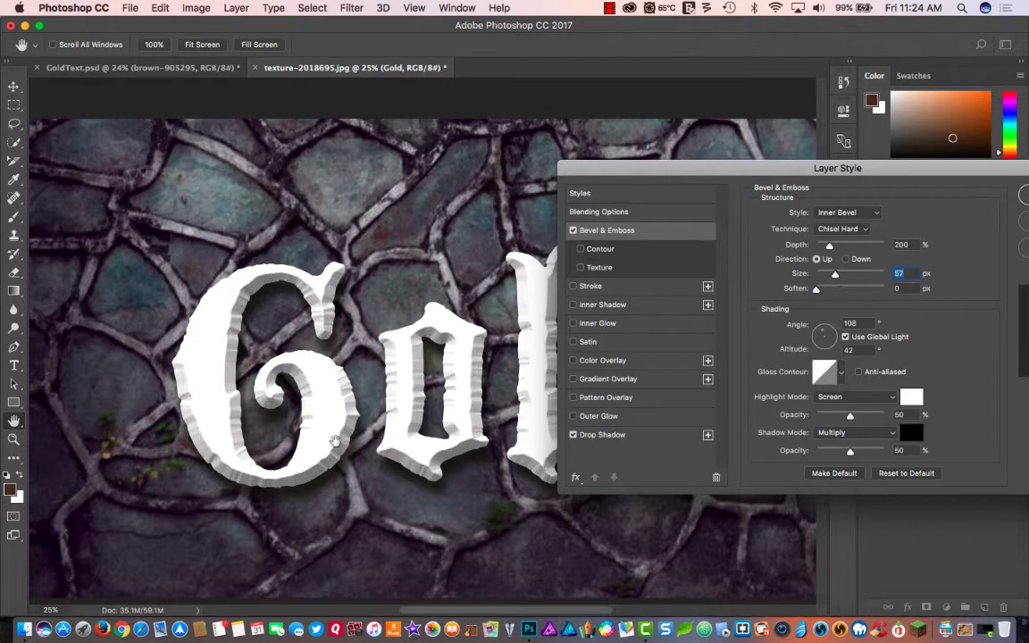
left_click_drag(846, 279, 871, 266)
type("200")
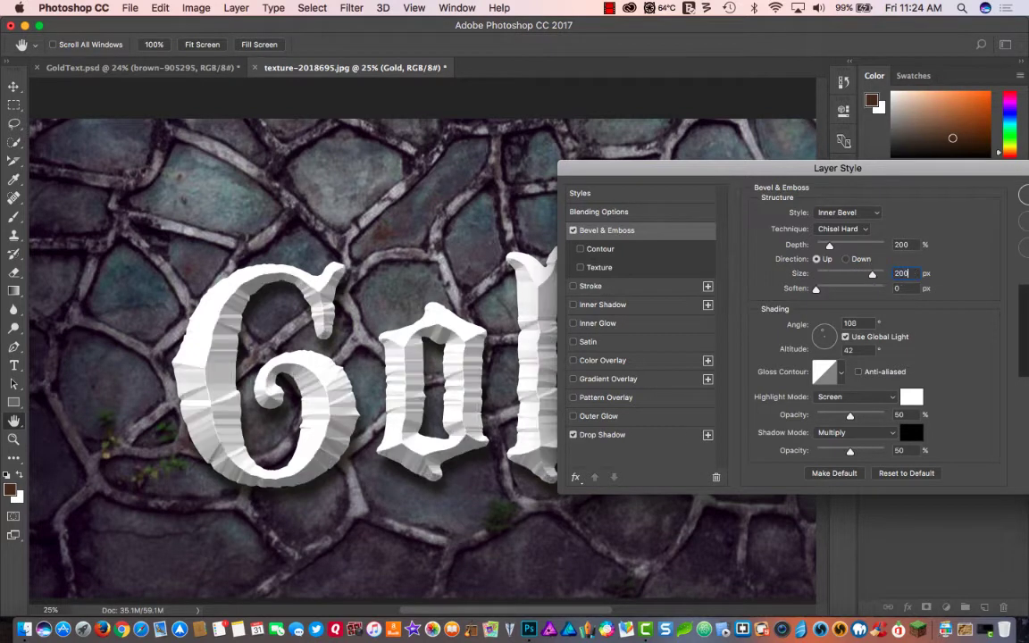
key("Tab")
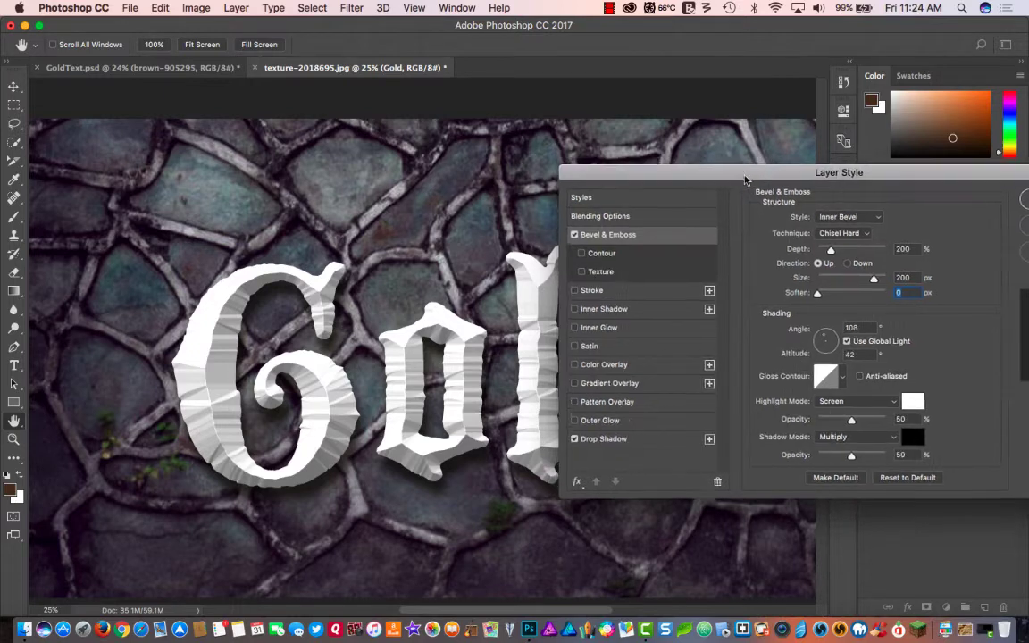
- Try global light angles of 180° and about -95° on the bevel, and return to 108° with a 42° altitude
left_click_drag(737, 170, 557, 168)
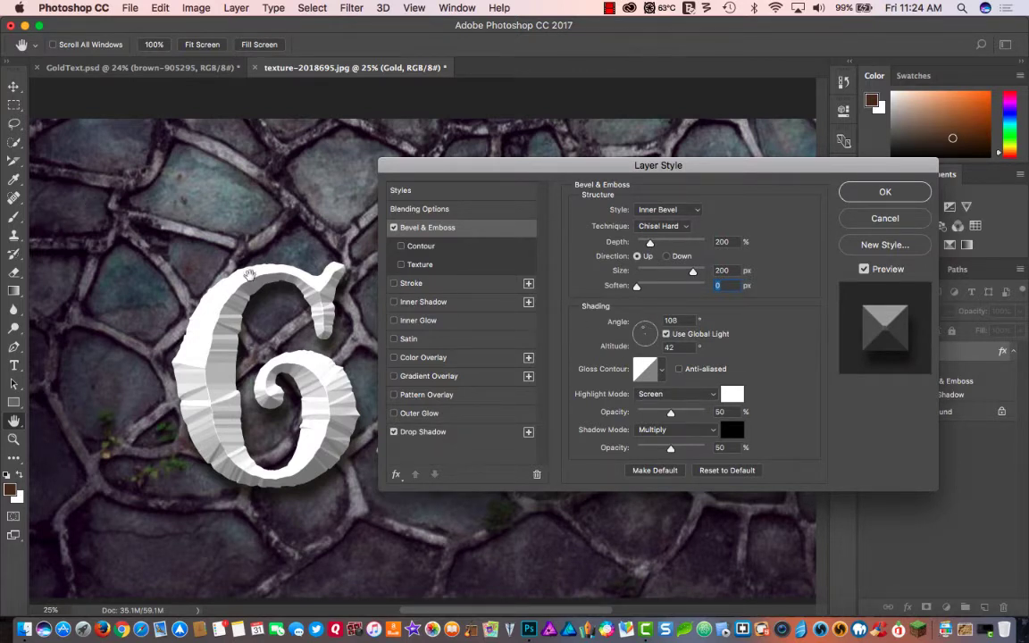
left_click(639, 336)
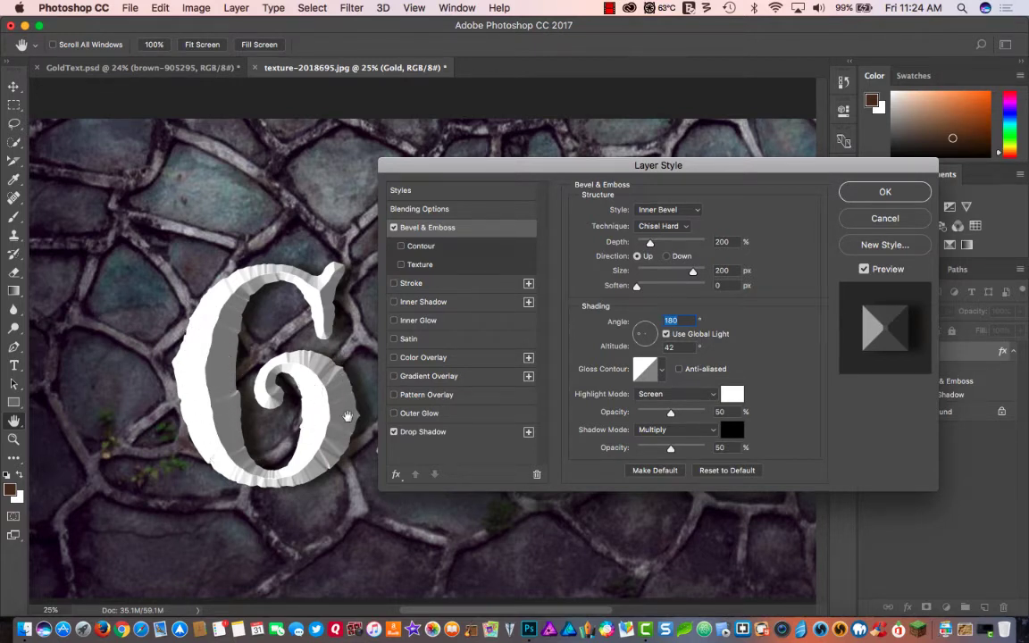
left_click(646, 346)
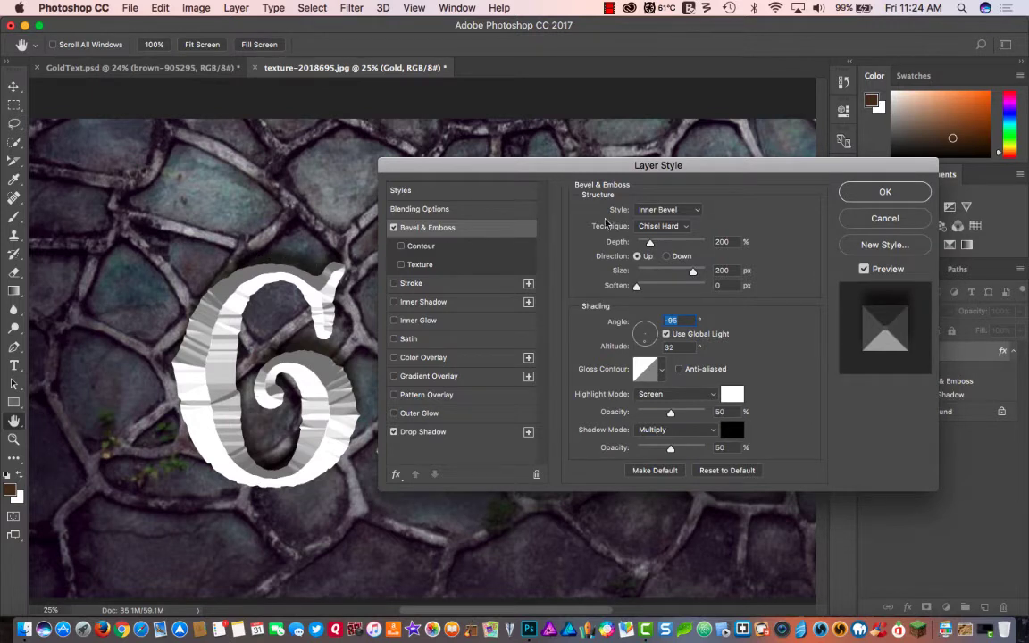
left_click(642, 332)
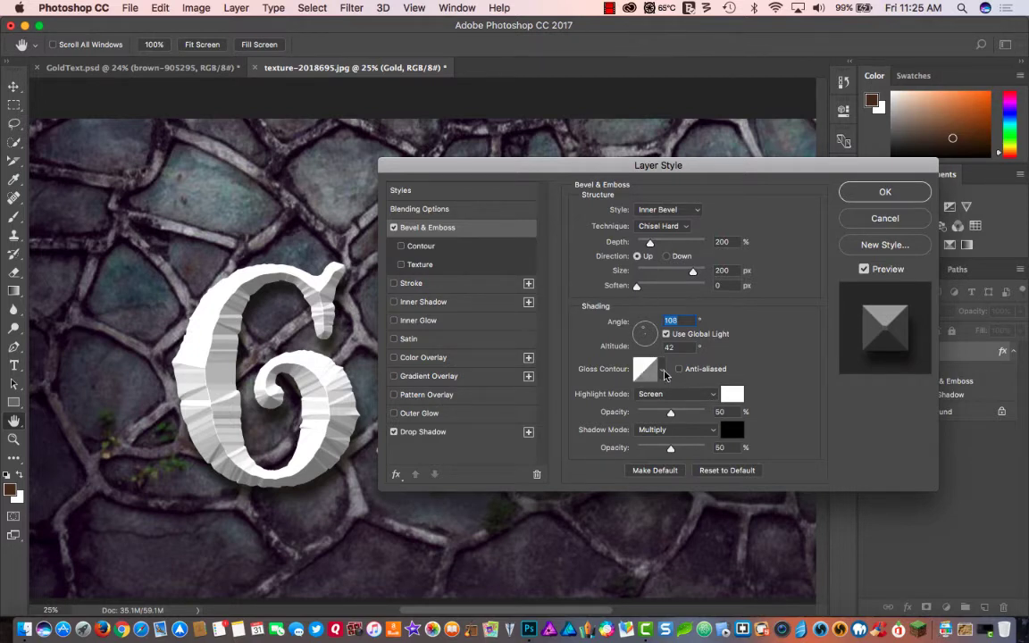
- Set the bevel's gloss contour to Ring
left_click(661, 372)
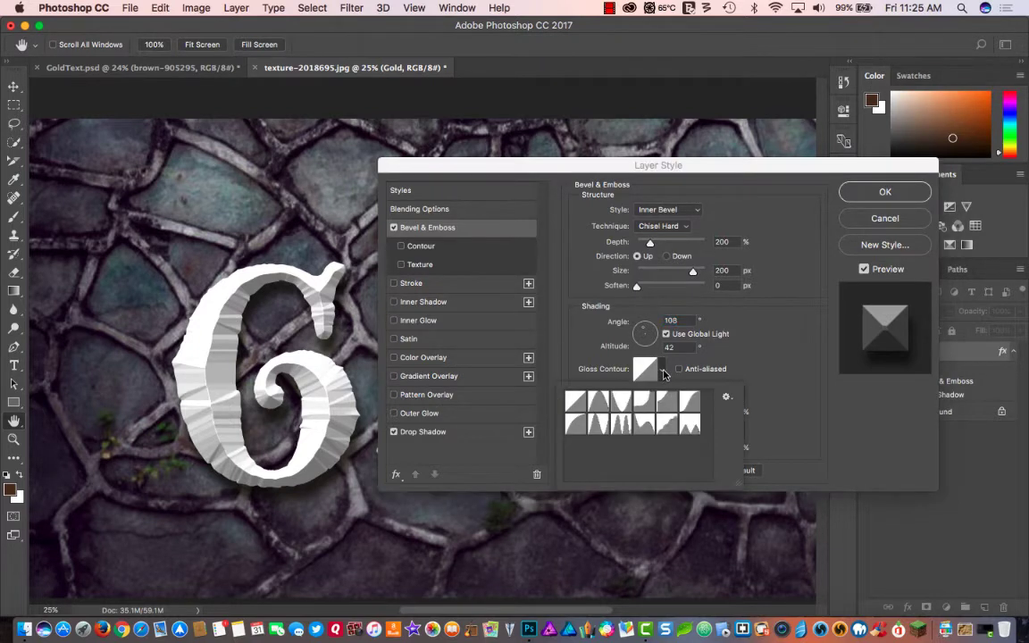
left_click(599, 430)
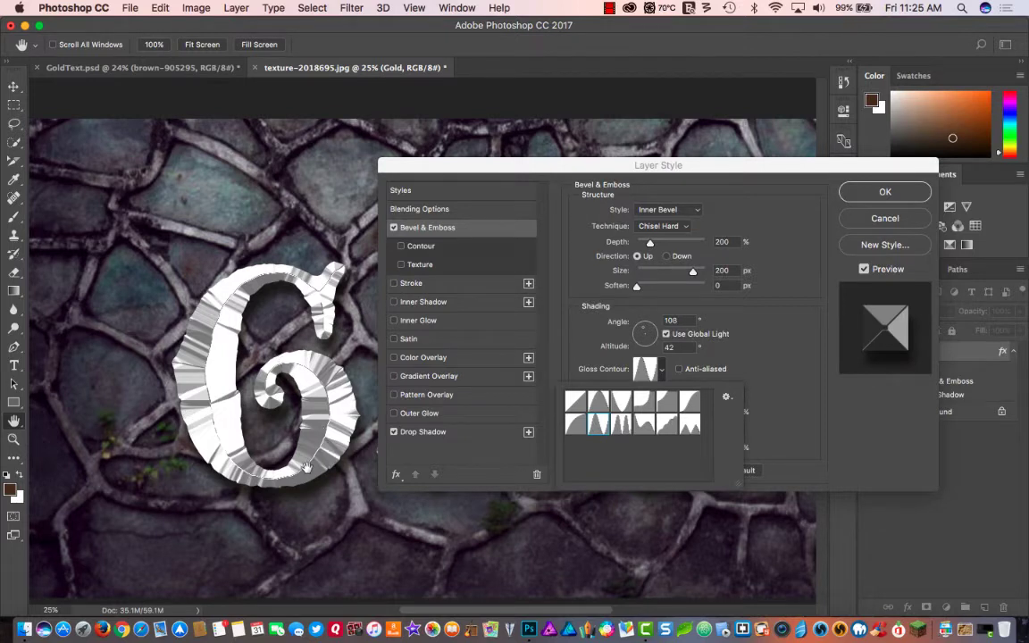
left_click(775, 342)
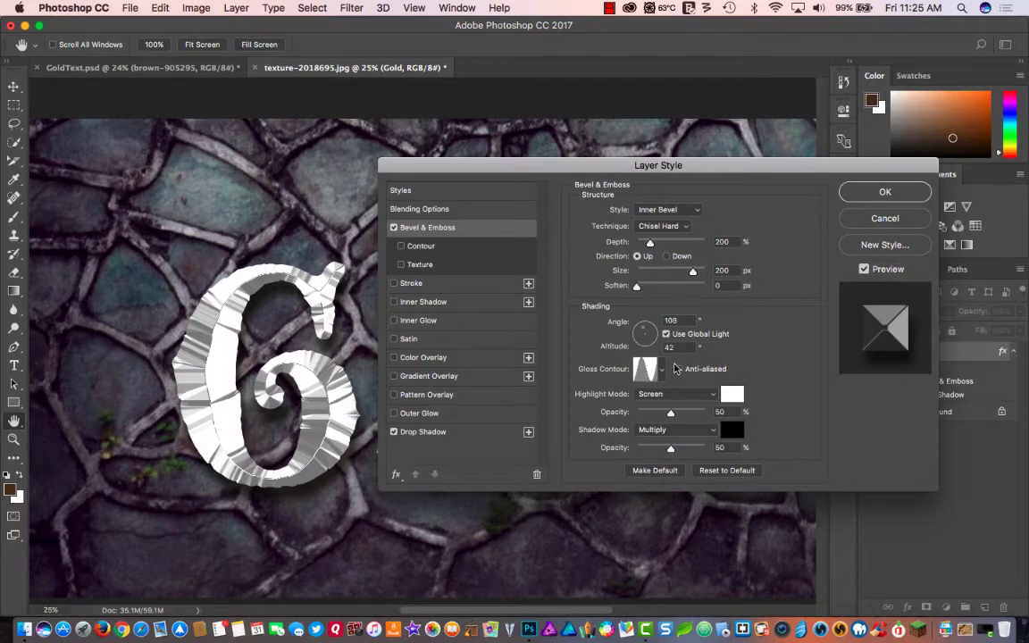
- Anti-alias the bevel's gloss contour and set its highlight mode to Vivid Light at 100% opacity
left_click(679, 369)
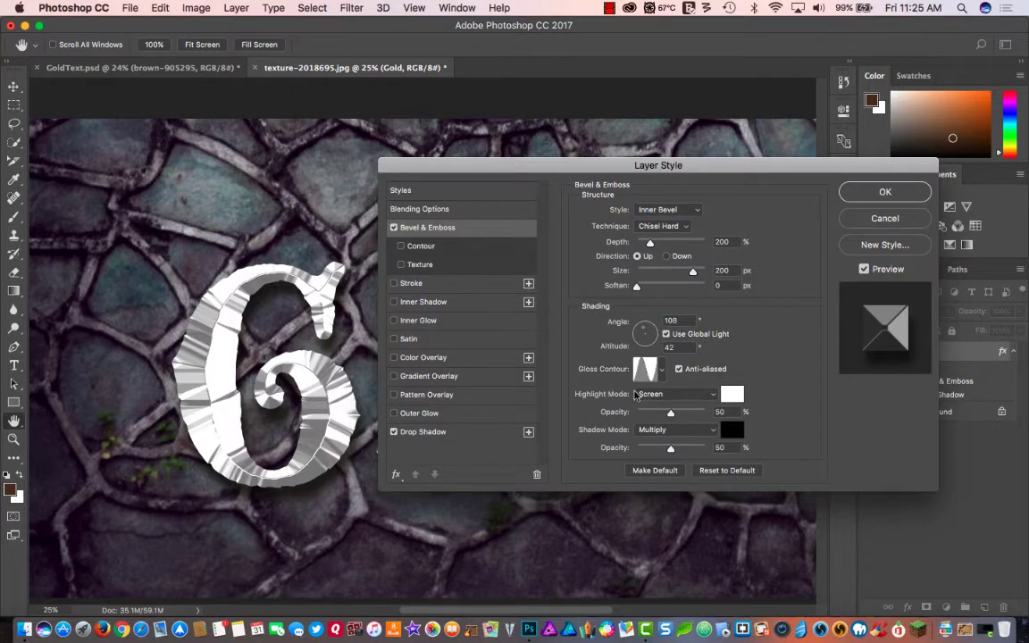
left_click(656, 394)
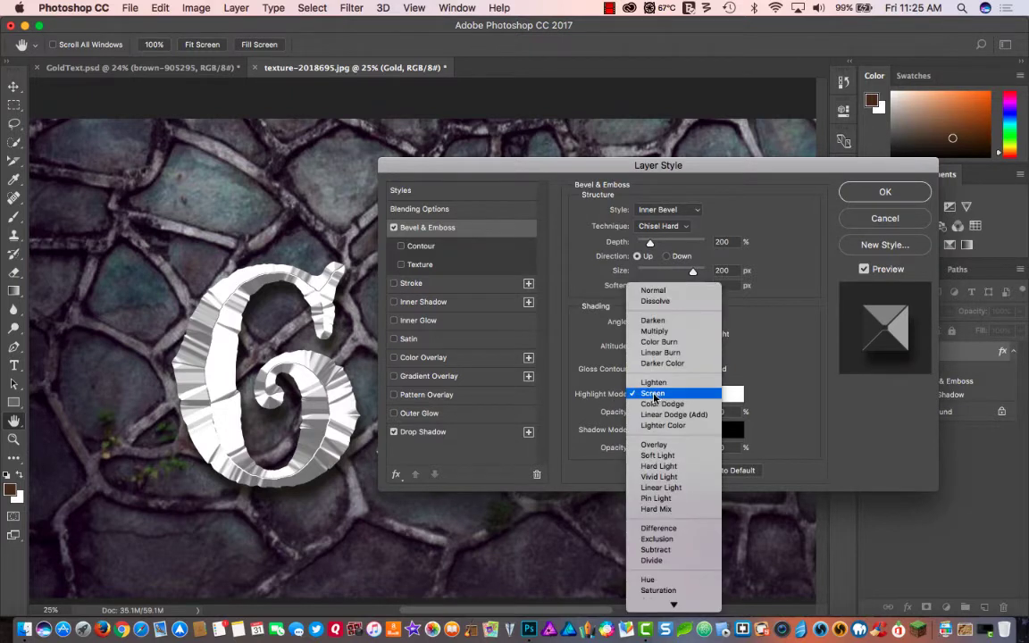
left_click(658, 477)
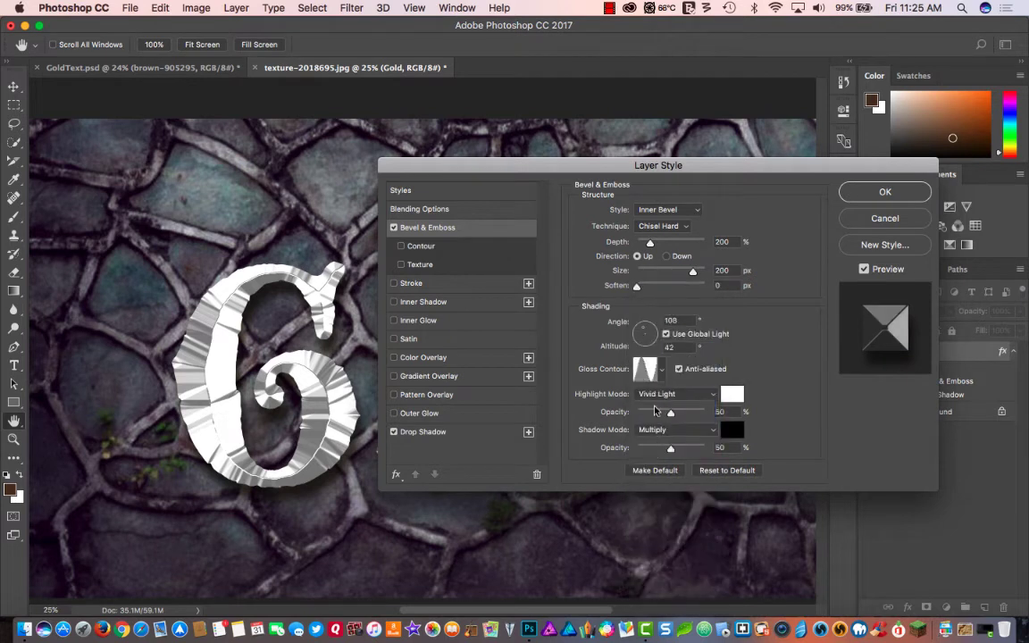
left_click_drag(688, 411, 755, 416)
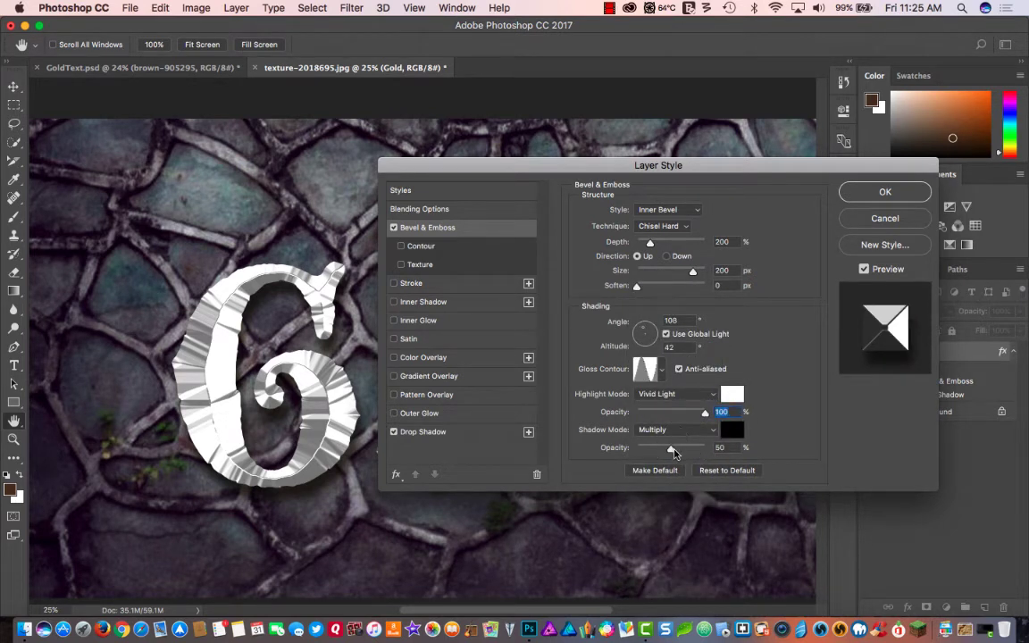
- Try a bevel shadow opacity of 100%, set it to 75%, and apply the layer style
left_click_drag(672, 452, 753, 449)
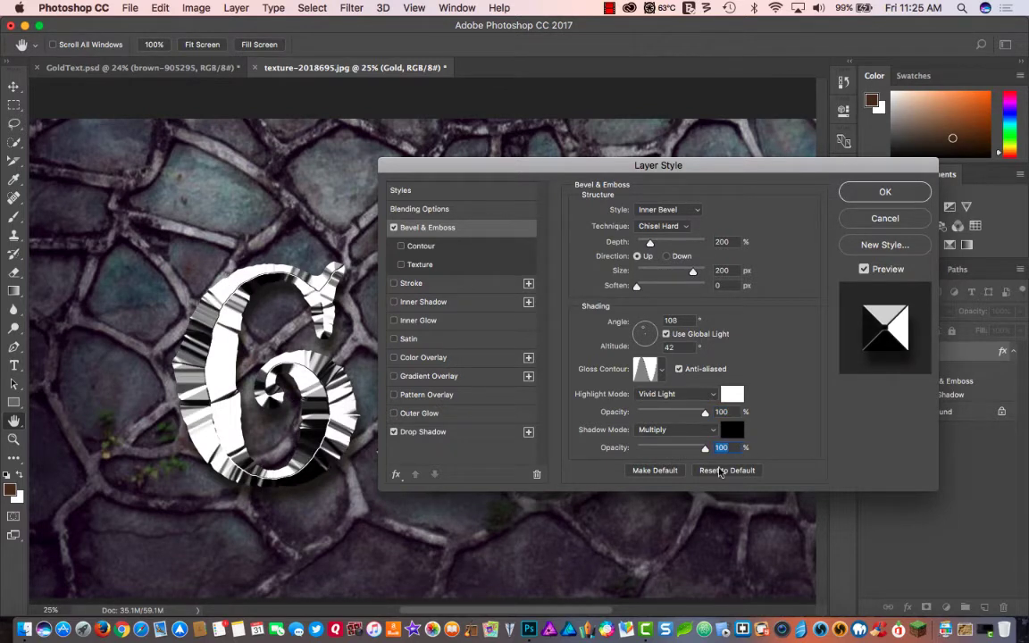
type("75")
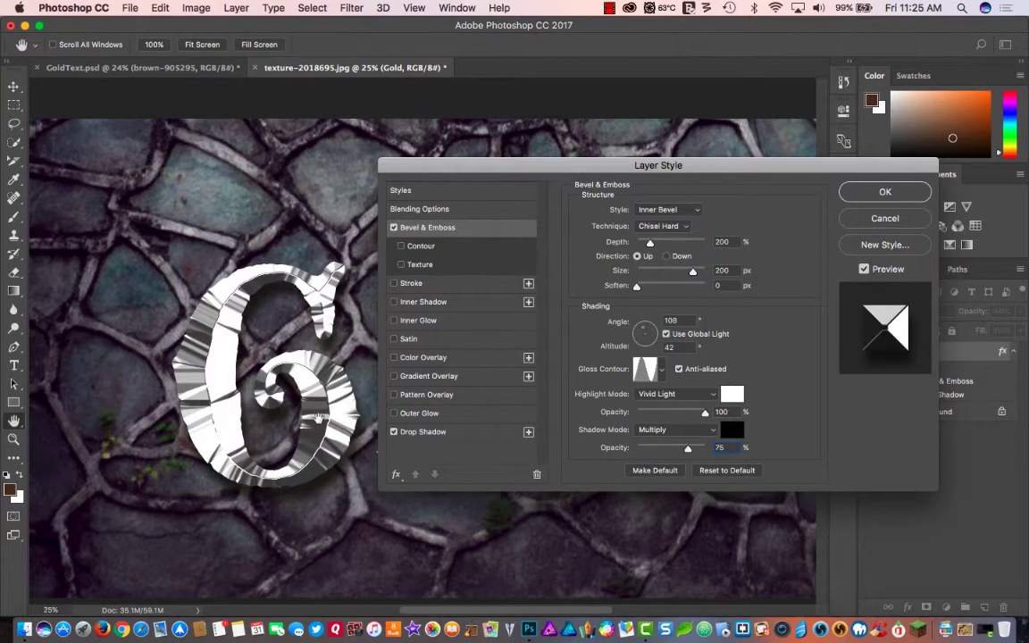
left_click_drag(574, 165, 538, 194)
left_click(828, 223)
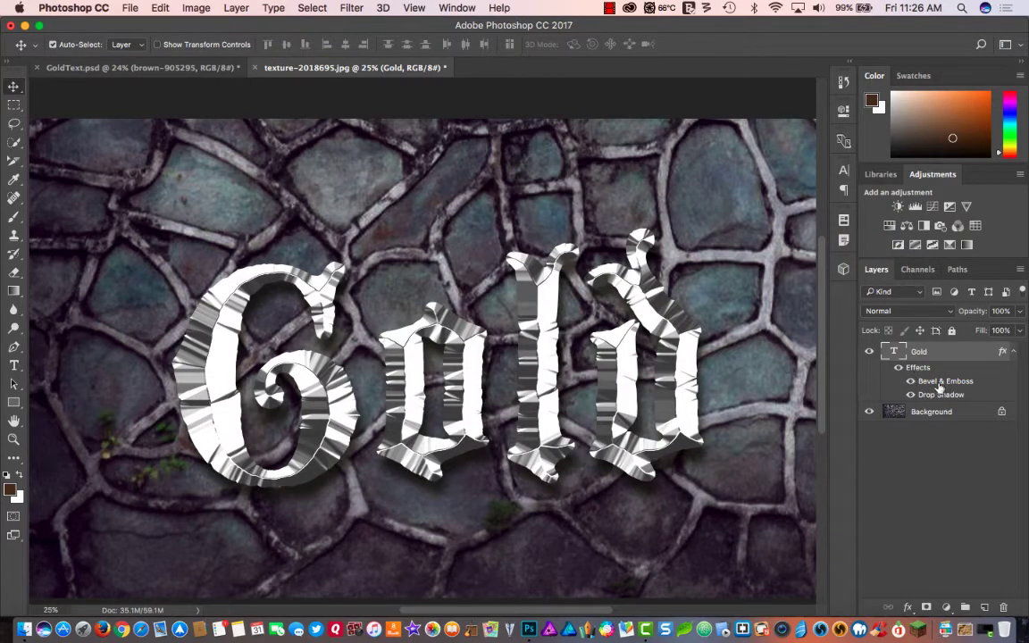
- Toggle the Gold layer's Bevel & Emboss and Drop Shadow effects off and on to compare their contributions
left_click(910, 381)
left_click(910, 395)
left_click(910, 395)
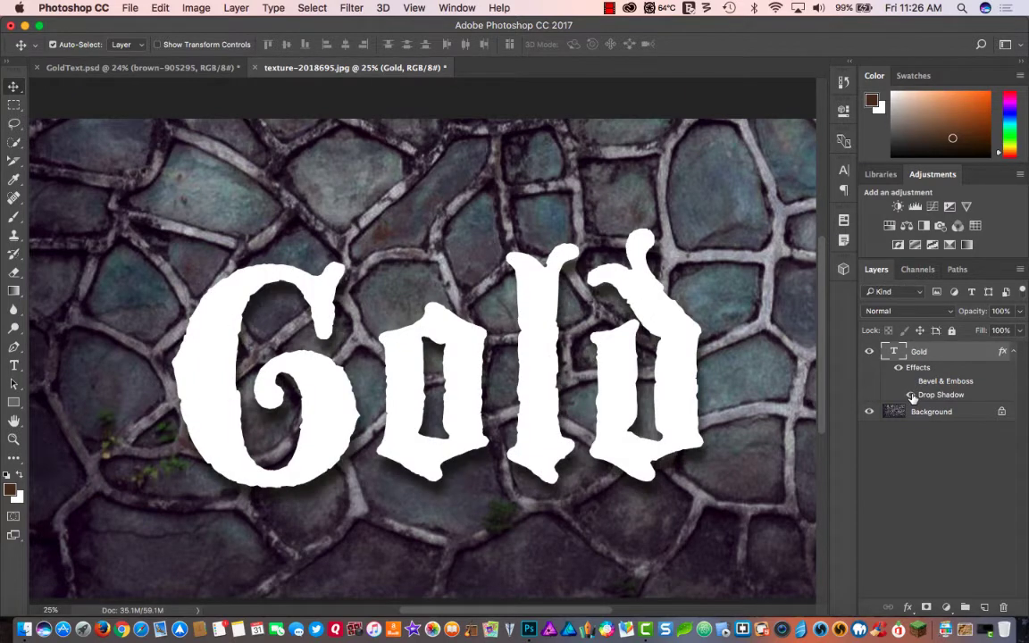
left_click(910, 381)
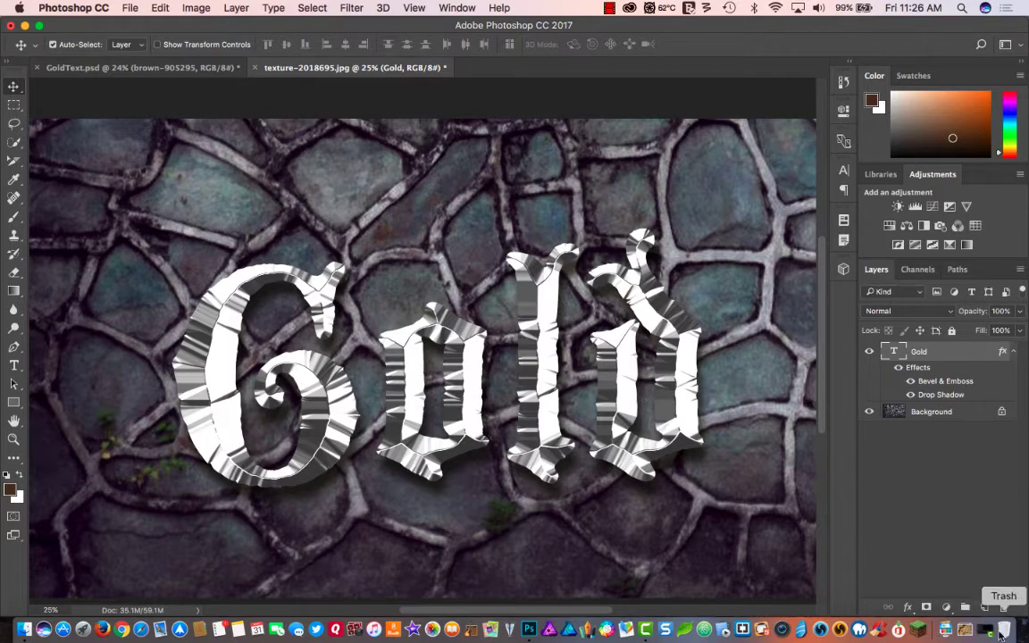
- Place brown-905295.jpg from the Downloads folder above the Gold text and clip it to the text with a clipping mask
left_click(965, 629)
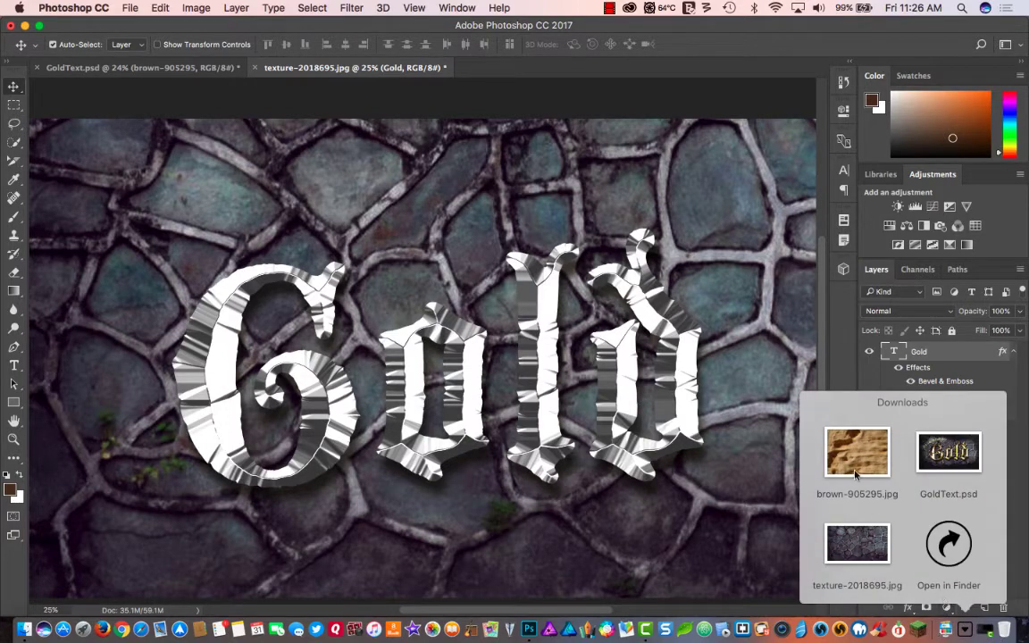
left_click_drag(863, 457, 558, 375)
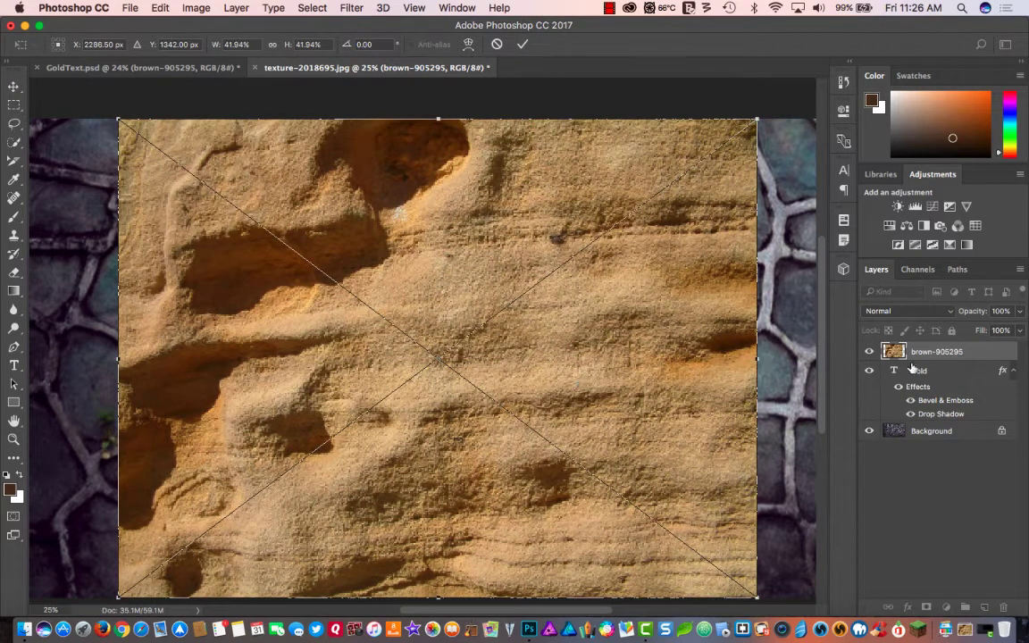
key("Return")
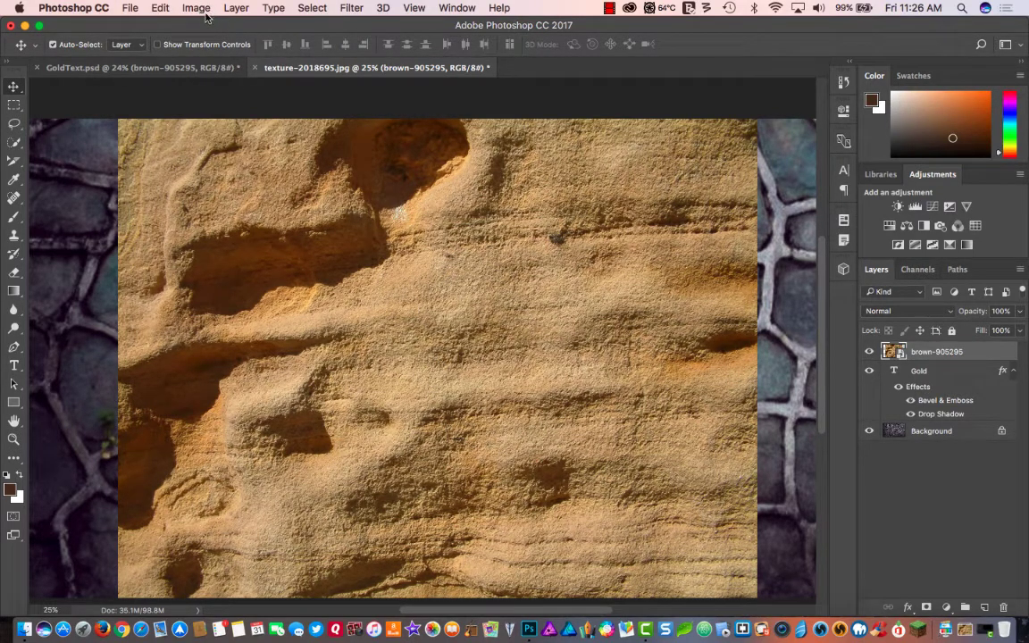
left_click(237, 9)
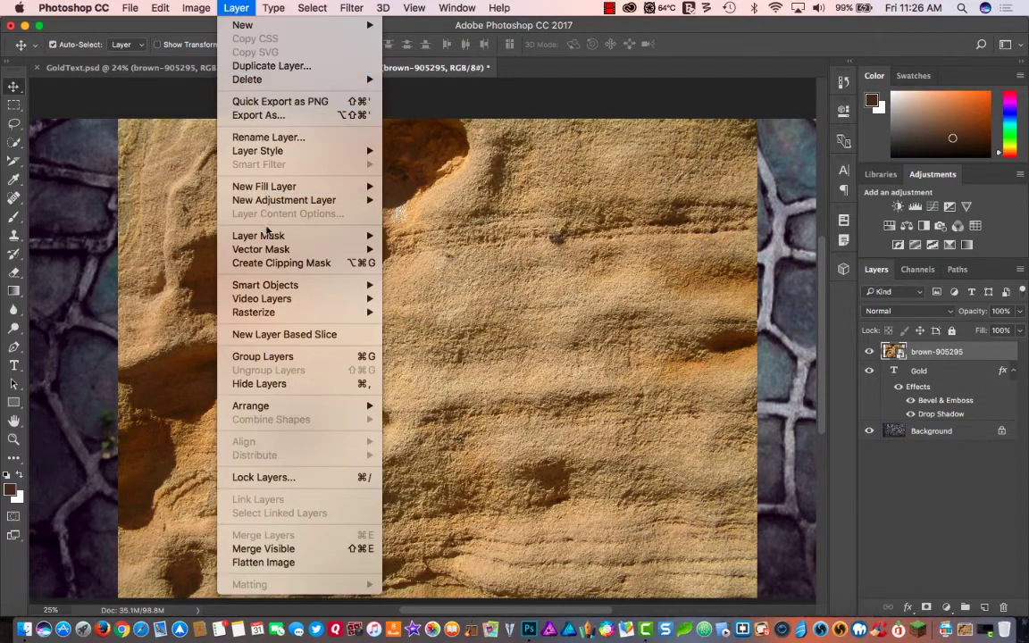
left_click(272, 264)
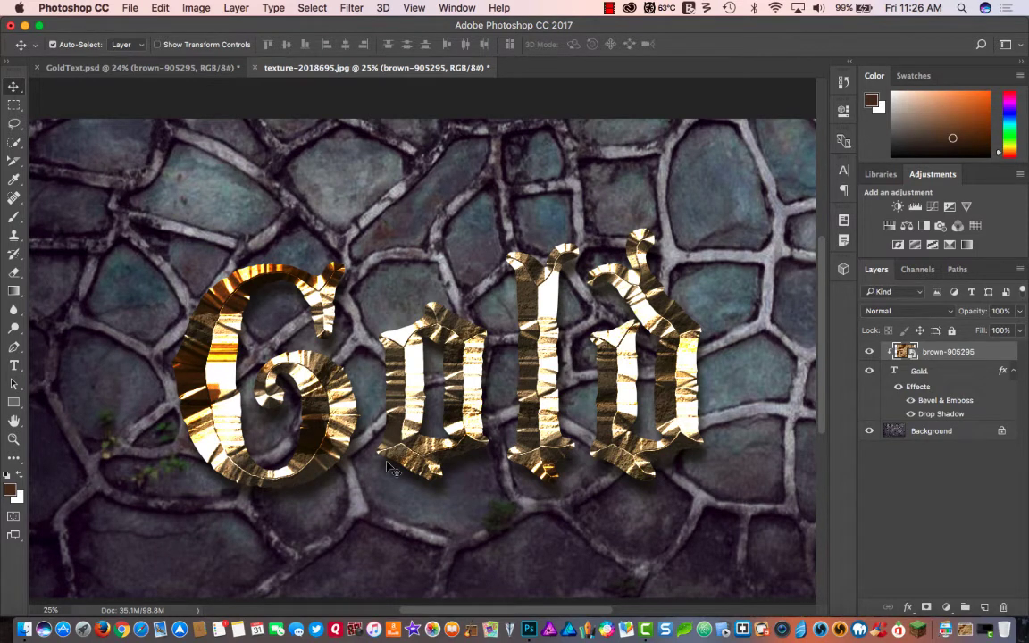
- Add a new layer above the rock texture, clip it to the text, and name it Highlights
left_click(984, 608)
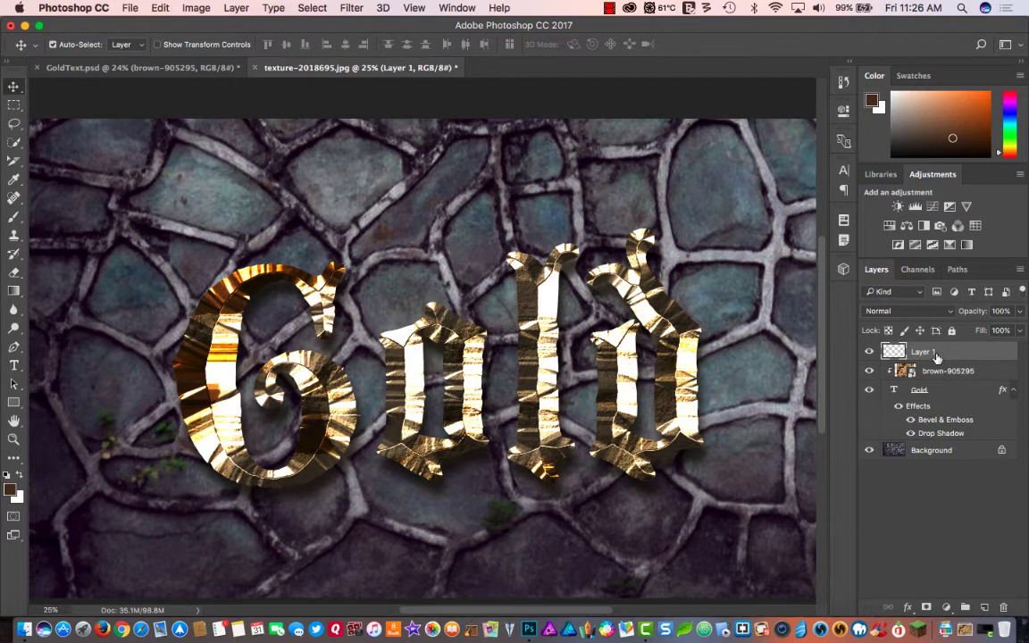
left_click(236, 8)
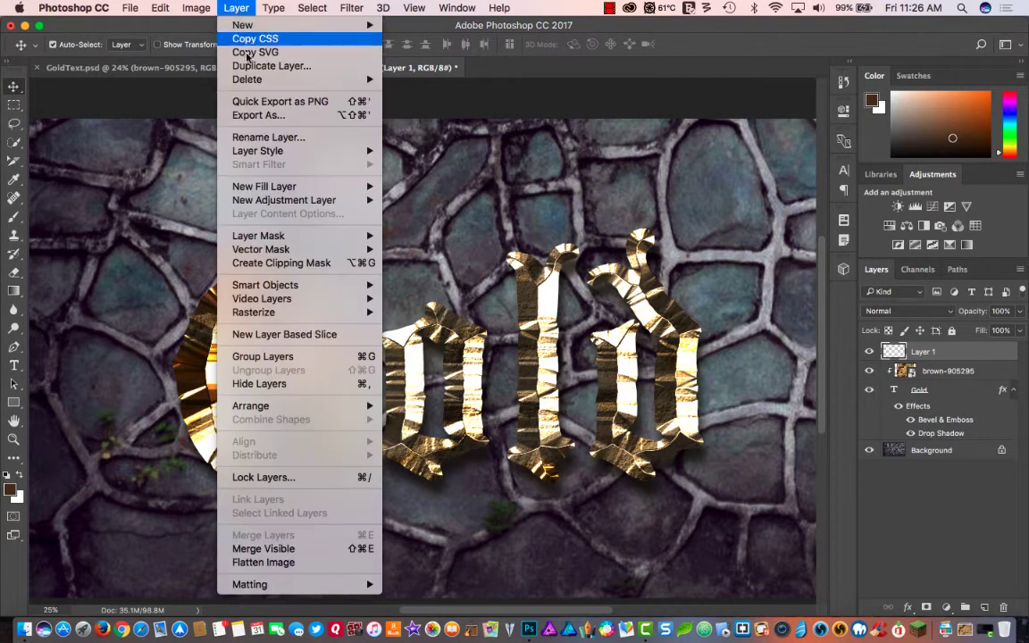
left_click(278, 262)
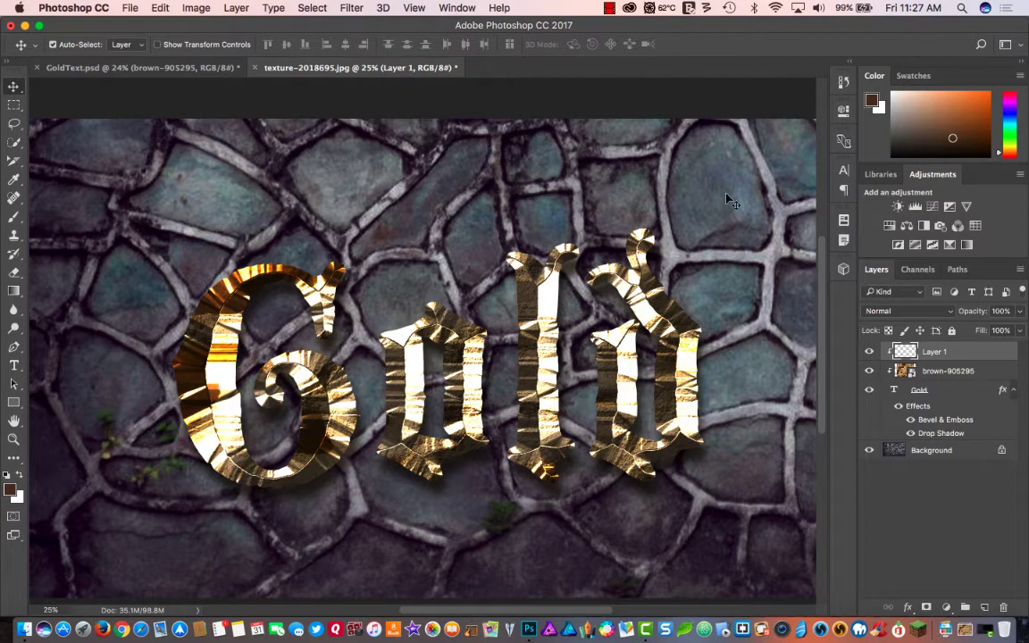
double_click(933, 351)
type("Highlights")
key("Return")
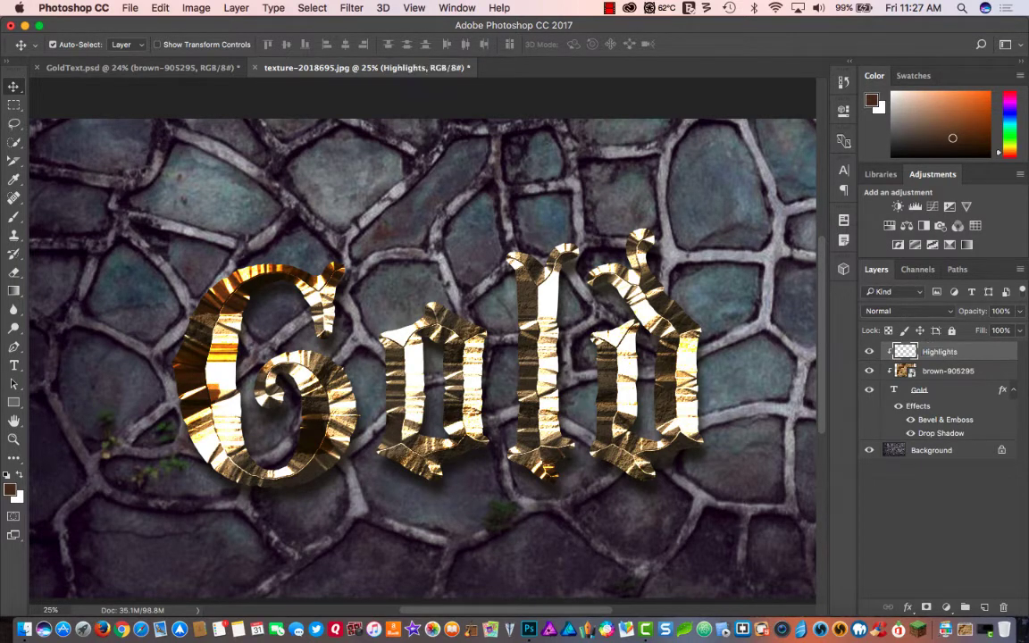
- Choose the Brush tool and set the foreground colour to bright golden yellow, ffd800
key("b")
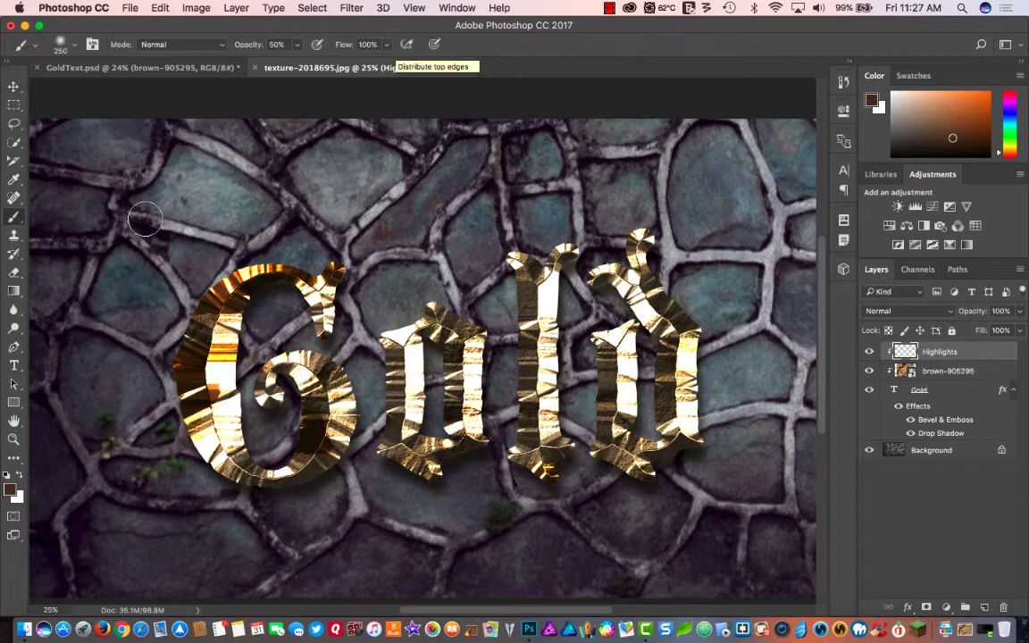
right_click(14, 216)
left_click(58, 217)
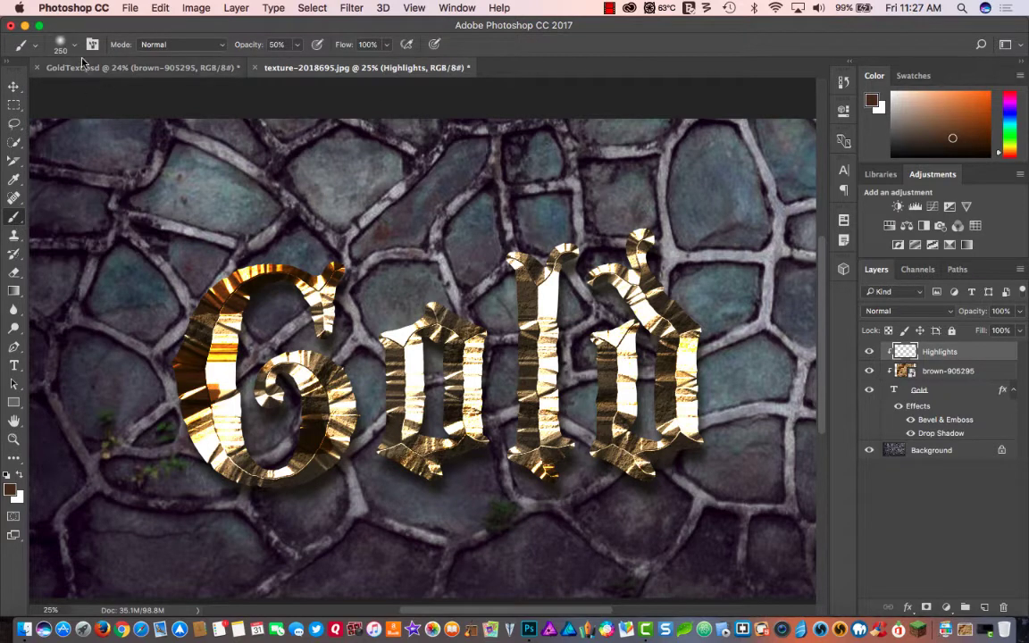
left_click(10, 490)
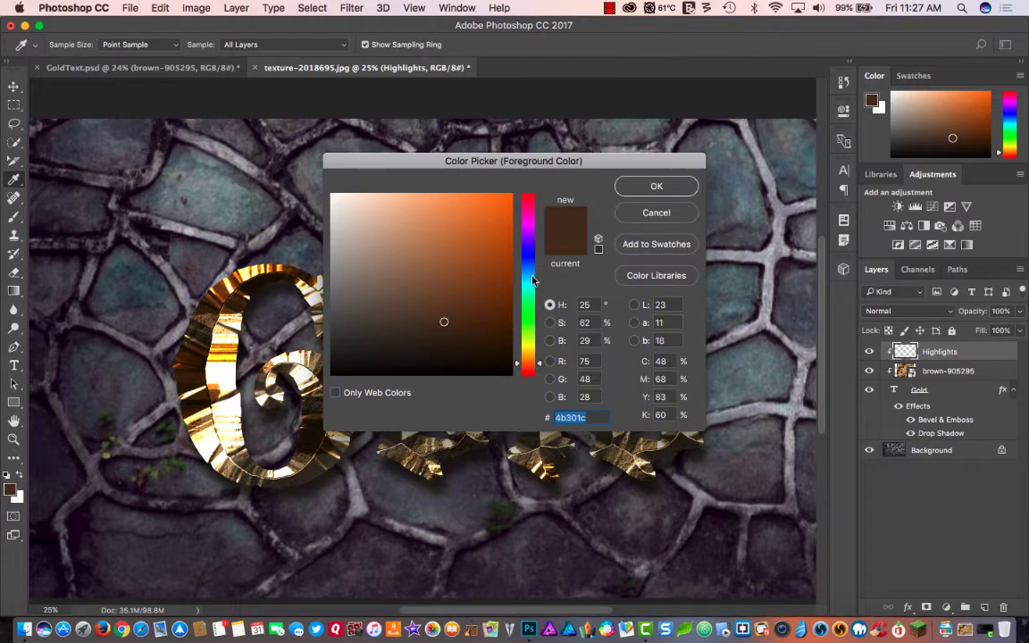
left_click(528, 350)
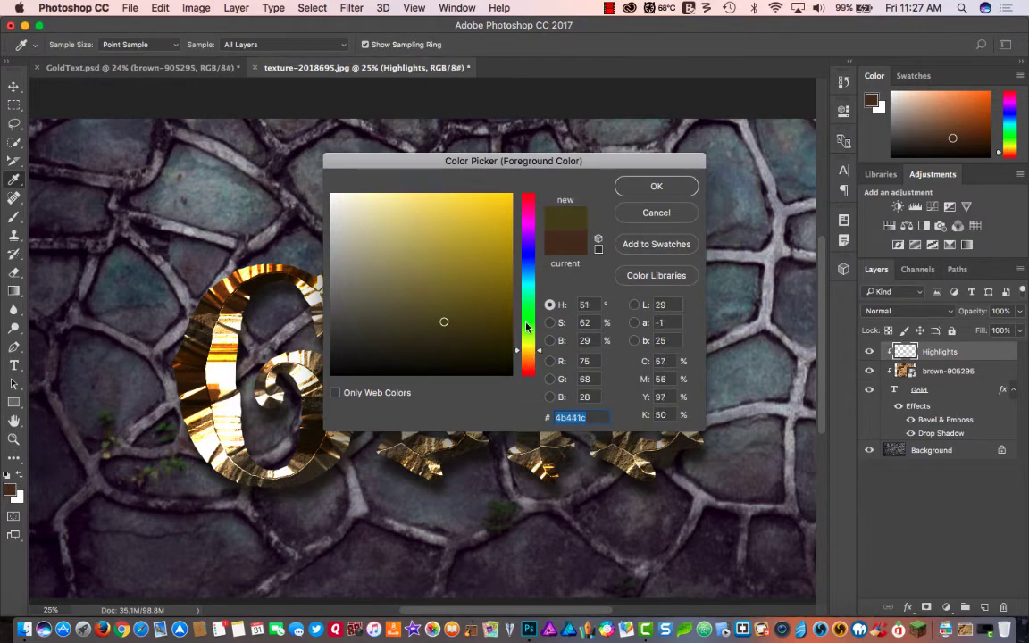
left_click_drag(451, 206, 517, 182)
left_click(657, 186)
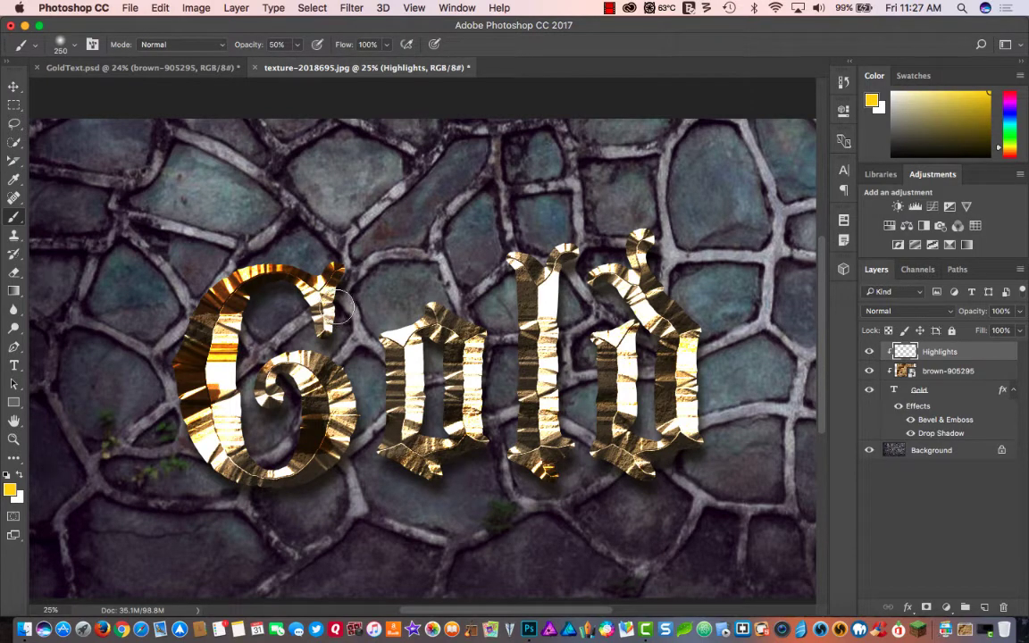
- Paint soft yellow strokes at 50% opacity over parts of all the letters on the Highlights layer
left_click_drag(333, 326, 305, 273)
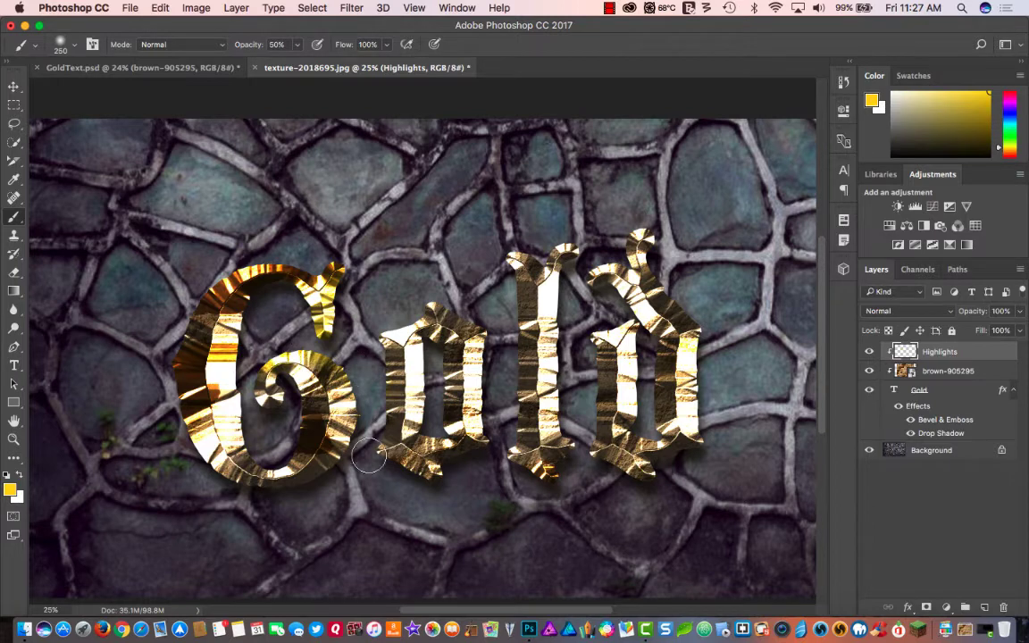
left_click_drag(358, 447, 356, 460)
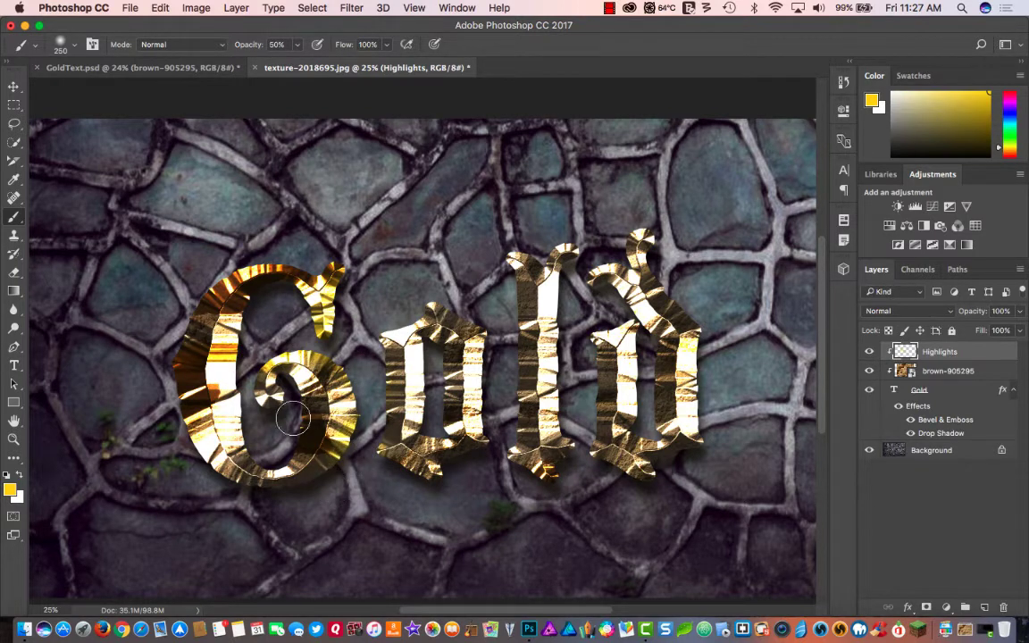
mouse_move(292, 417)
left_mouse_down()
mouse_move(295, 389)
mouse_move(273, 445)
mouse_move(265, 408)
left_mouse_up()
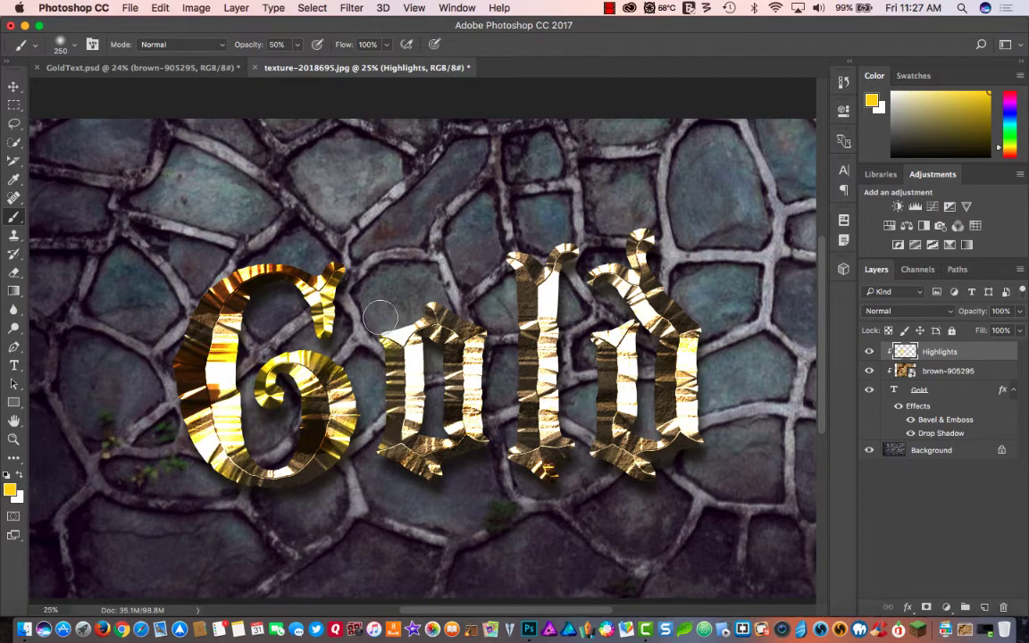
mouse_move(464, 308)
left_mouse_down()
mouse_move(504, 336)
mouse_move(503, 351)
mouse_move(401, 373)
left_mouse_up()
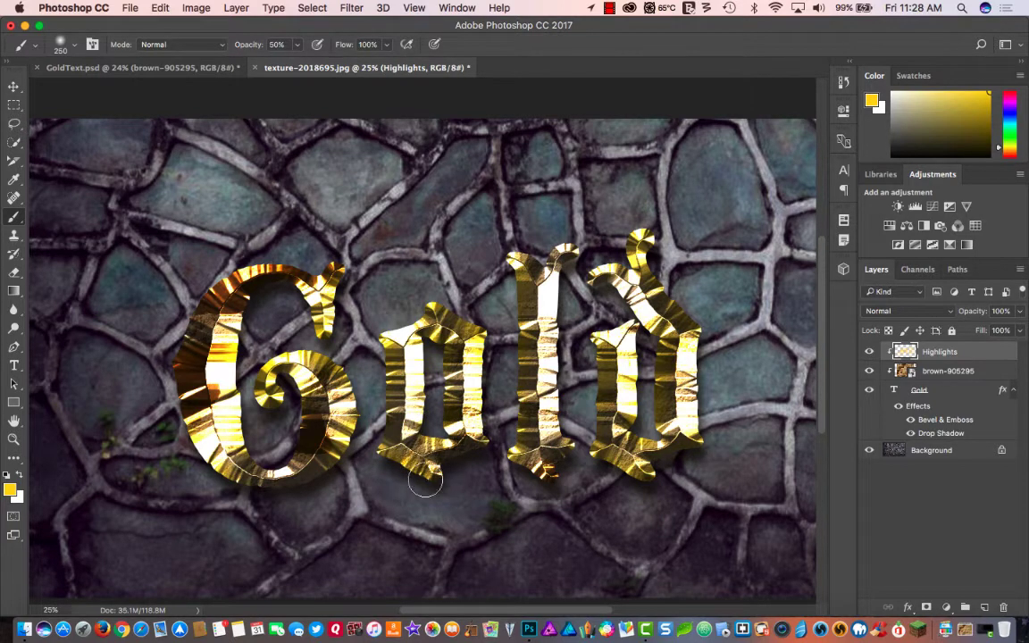
- Change the foreground colour to a dark reddish brown with a hue of about 14°
left_click(9, 489)
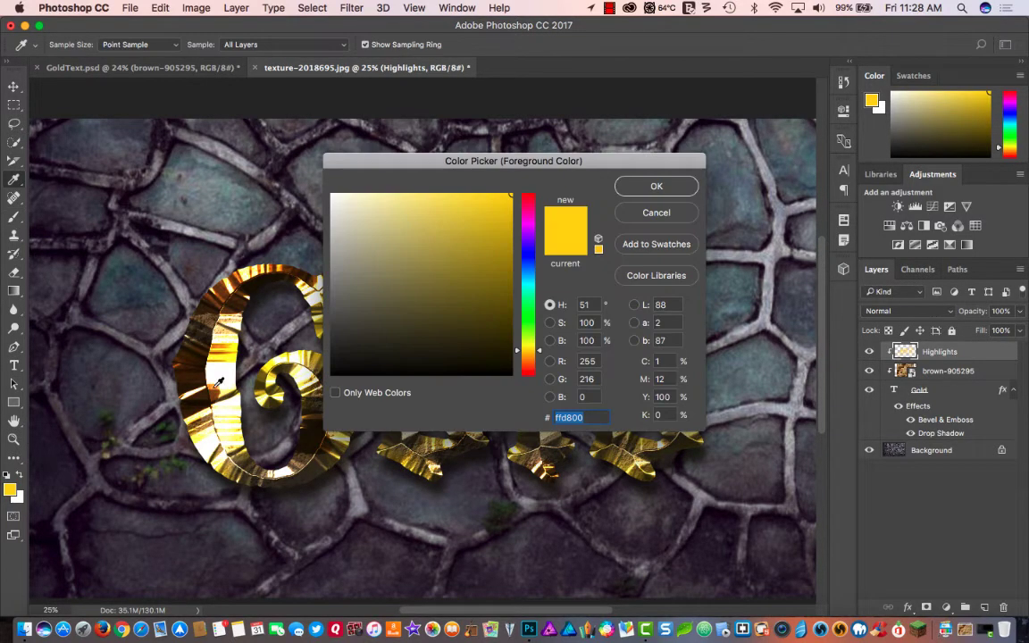
left_click(534, 362)
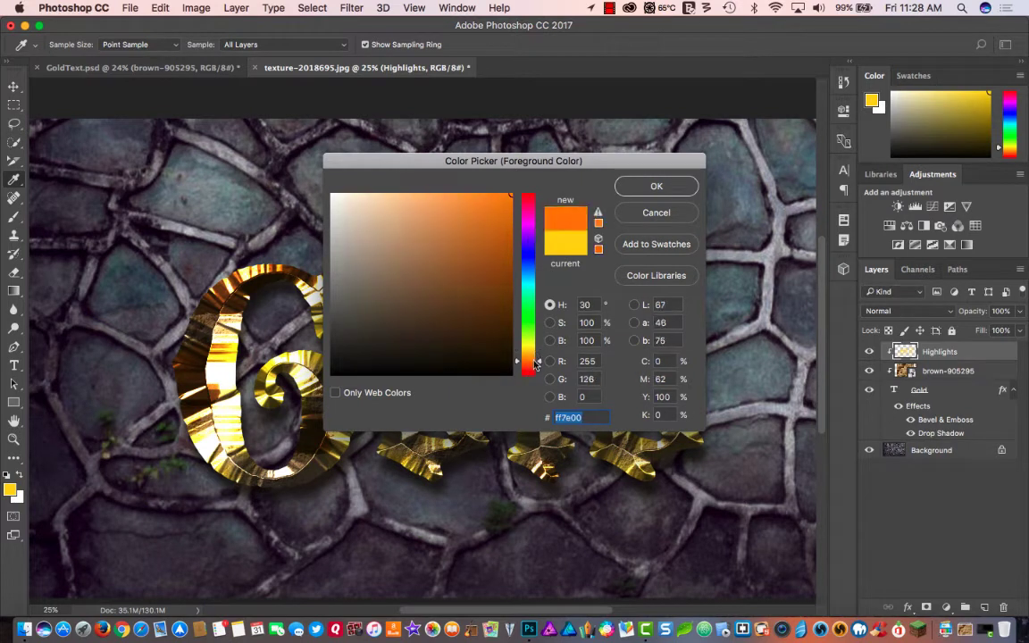
left_click_drag(526, 361, 535, 370)
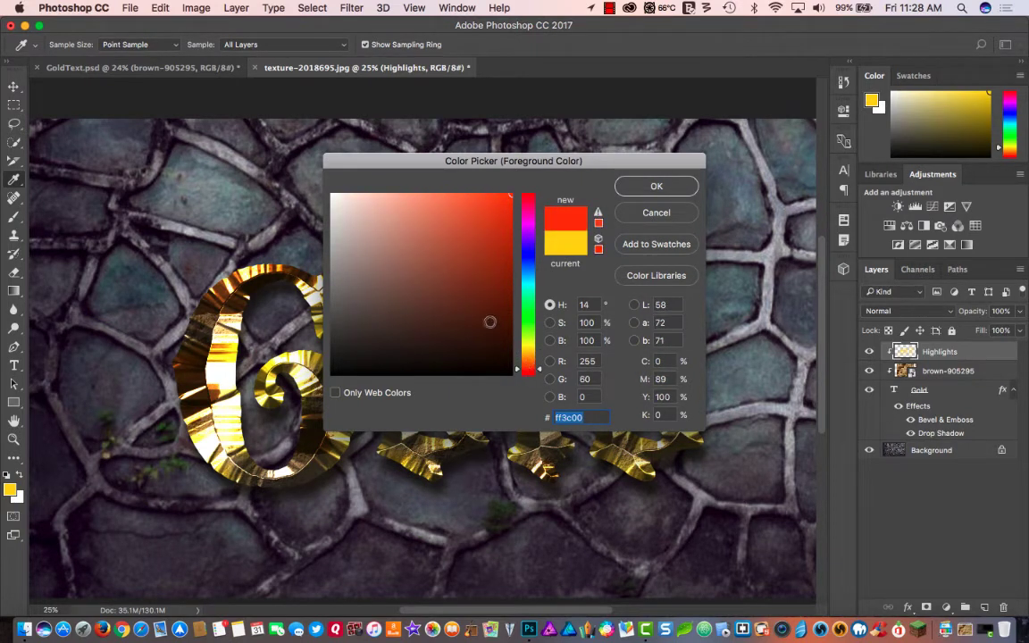
mouse_move(490, 321)
left_mouse_down()
mouse_move(459, 322)
mouse_move(478, 338)
mouse_move(427, 326)
mouse_move(437, 334)
left_mouse_up()
left_click(638, 187)
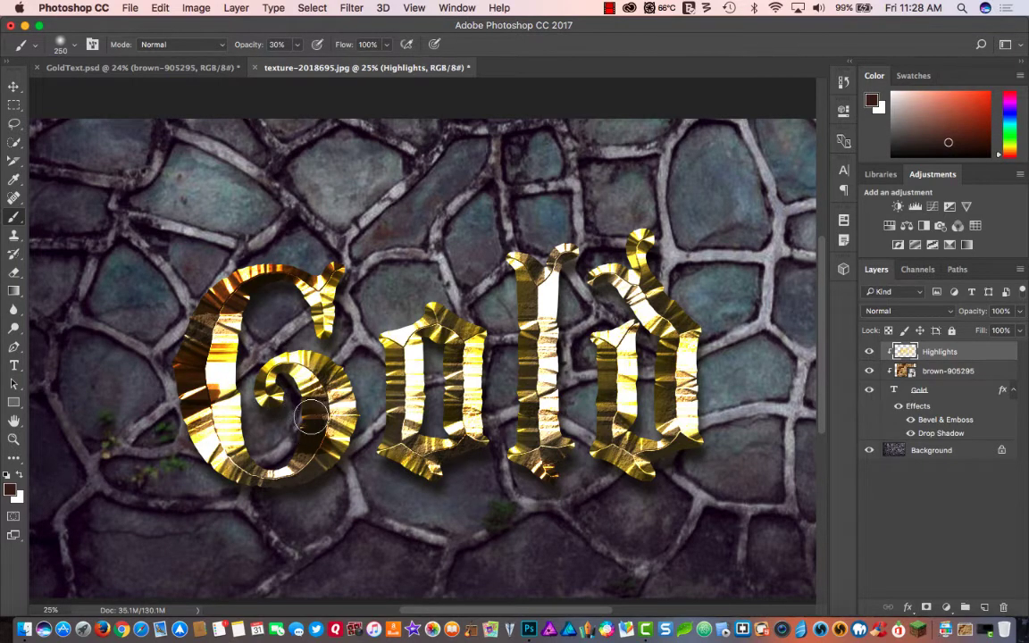
- Brush dark reddish-brown shading at 30% opacity over parts of the letters on the Highlights layer
mouse_move(344, 388)
left_mouse_down()
mouse_move(363, 422)
mouse_move(354, 440)
mouse_move(365, 425)
mouse_move(343, 471)
mouse_move(366, 427)
mouse_move(349, 371)
mouse_move(358, 400)
mouse_move(347, 455)
mouse_move(365, 393)
mouse_move(345, 448)
mouse_move(360, 436)
mouse_move(368, 404)
left_mouse_up()
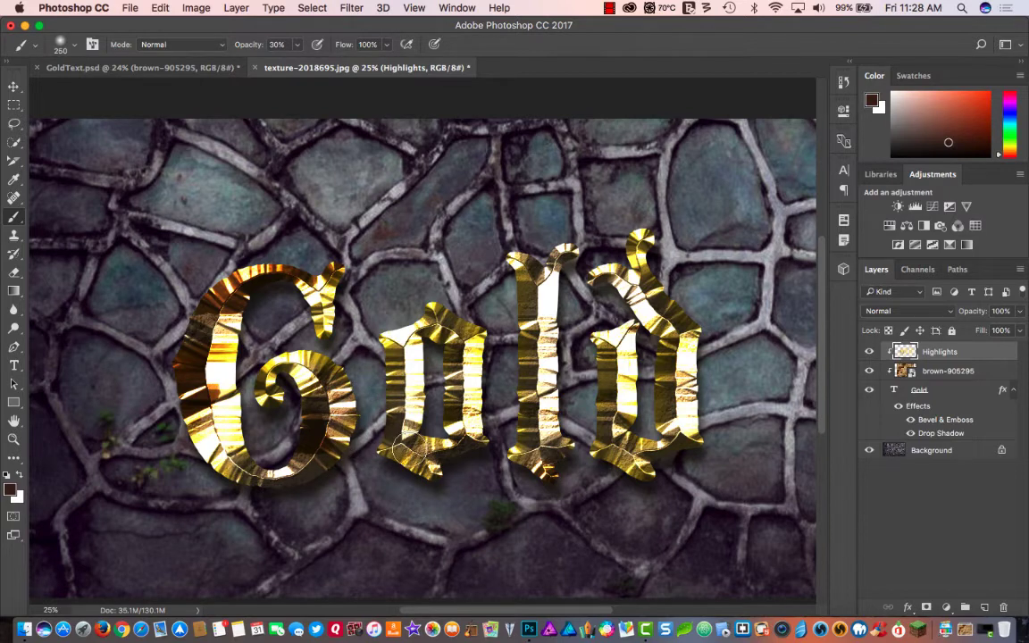
mouse_move(392, 440)
left_mouse_down()
mouse_move(452, 442)
mouse_move(448, 478)
mouse_move(407, 473)
mouse_move(409, 496)
left_mouse_up()
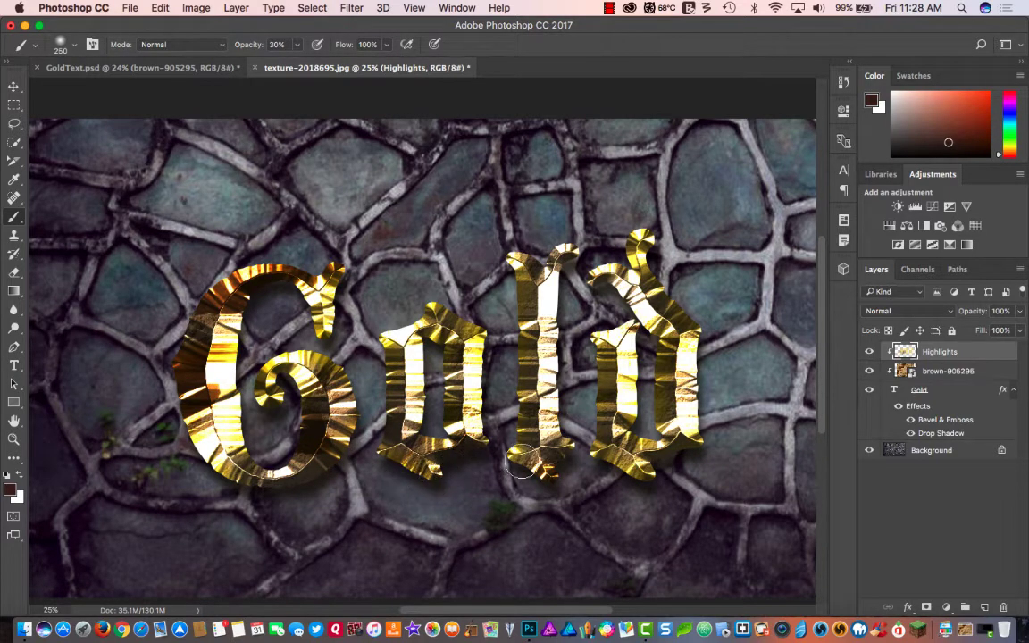
mouse_move(520, 462)
left_mouse_down()
mouse_move(508, 361)
mouse_move(519, 329)
mouse_move(526, 422)
left_mouse_up()
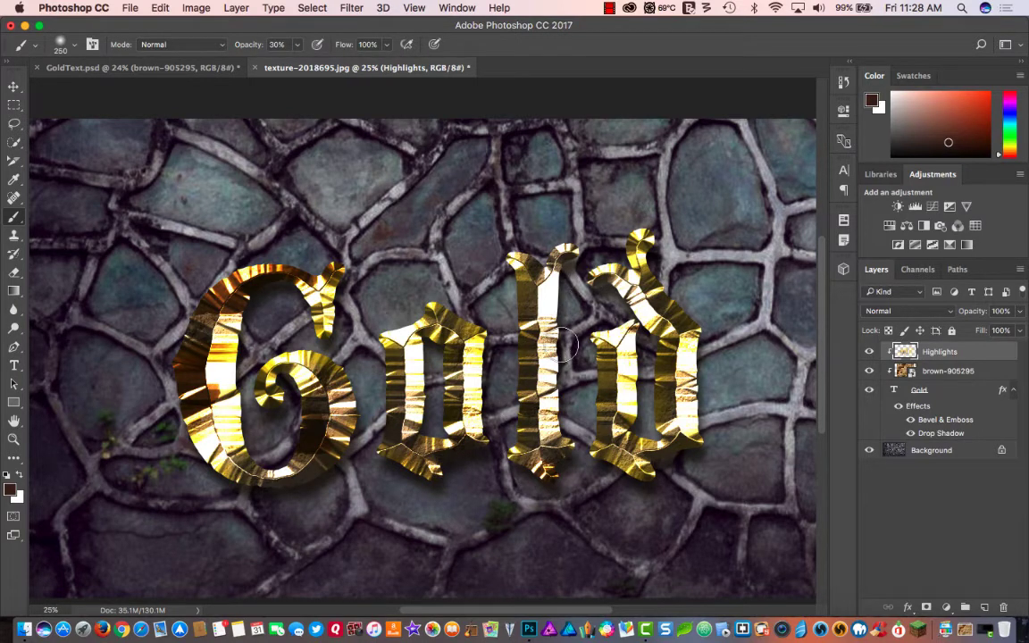
mouse_move(561, 347)
left_mouse_down()
mouse_move(566, 418)
mouse_move(573, 260)
mouse_move(659, 356)
mouse_move(645, 430)
mouse_move(637, 407)
mouse_move(648, 350)
mouse_move(651, 388)
mouse_move(600, 373)
mouse_move(577, 465)
mouse_move(643, 482)
mouse_move(708, 424)
mouse_move(705, 353)
mouse_move(658, 265)
left_mouse_up()
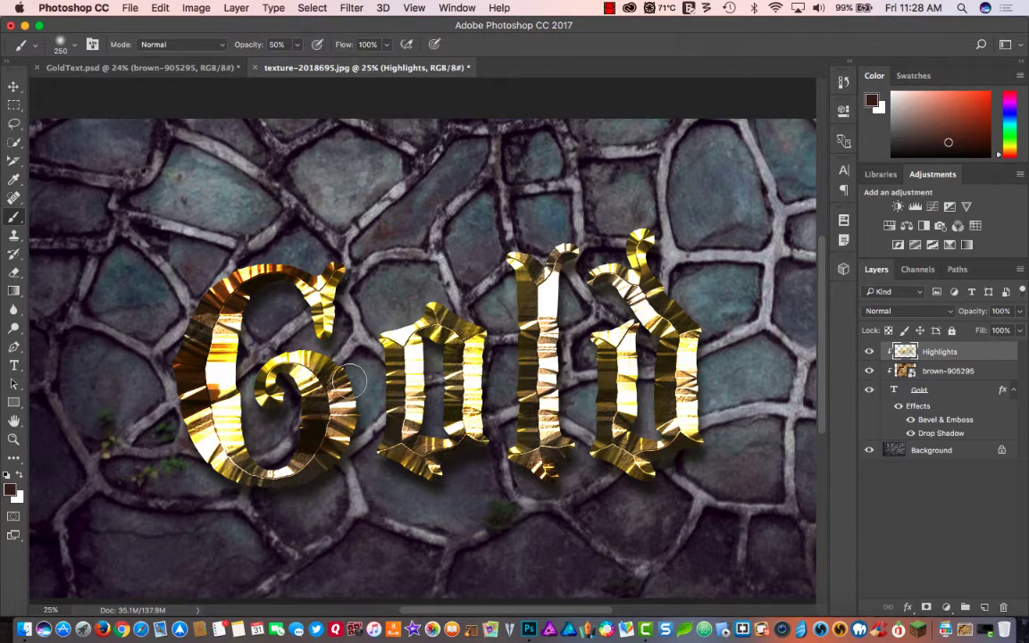
- Brush dark reddish-brown shading at 50% opacity over parts of all the letters on the Highlights layer
key("5")
mouse_move(287, 419)
left_mouse_down()
mouse_move(294, 381)
mouse_move(282, 417)
mouse_move(288, 388)
mouse_move(282, 407)
mouse_move(257, 408)
mouse_move(252, 386)
mouse_move(256, 417)
mouse_move(251, 384)
mouse_move(268, 429)
left_mouse_up()
mouse_move(241, 327)
left_mouse_down()
mouse_move(253, 411)
mouse_move(239, 373)
mouse_move(271, 447)
mouse_move(240, 471)
mouse_move(165, 365)
left_mouse_up()
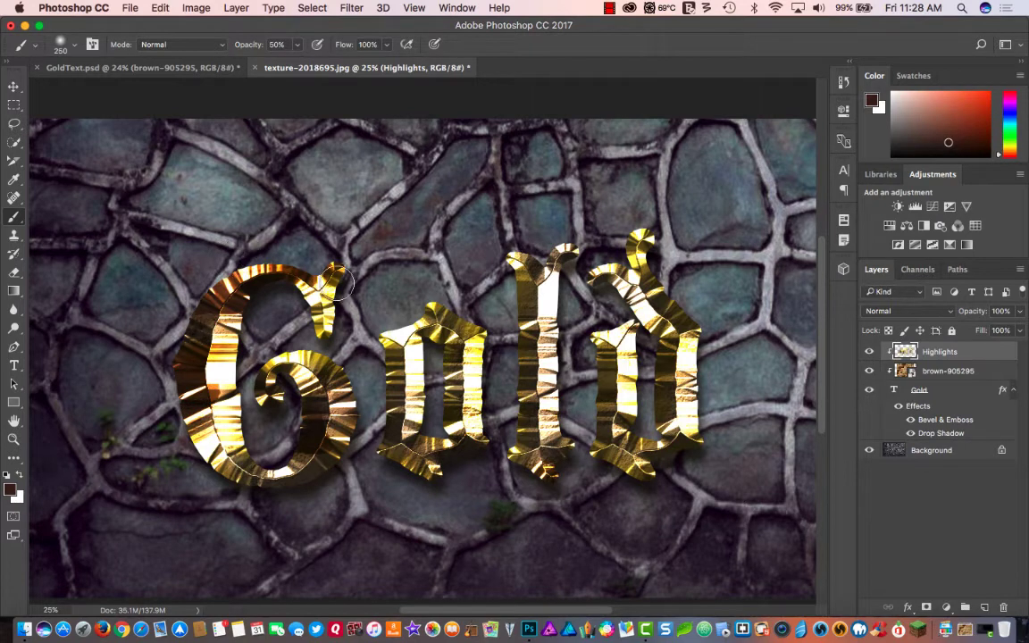
mouse_move(338, 283)
left_mouse_down()
mouse_move(336, 303)
mouse_move(438, 300)
mouse_move(478, 319)
mouse_move(439, 371)
mouse_move(450, 478)
mouse_move(426, 430)
mouse_move(419, 443)
mouse_move(441, 378)
mouse_move(432, 354)
left_mouse_up()
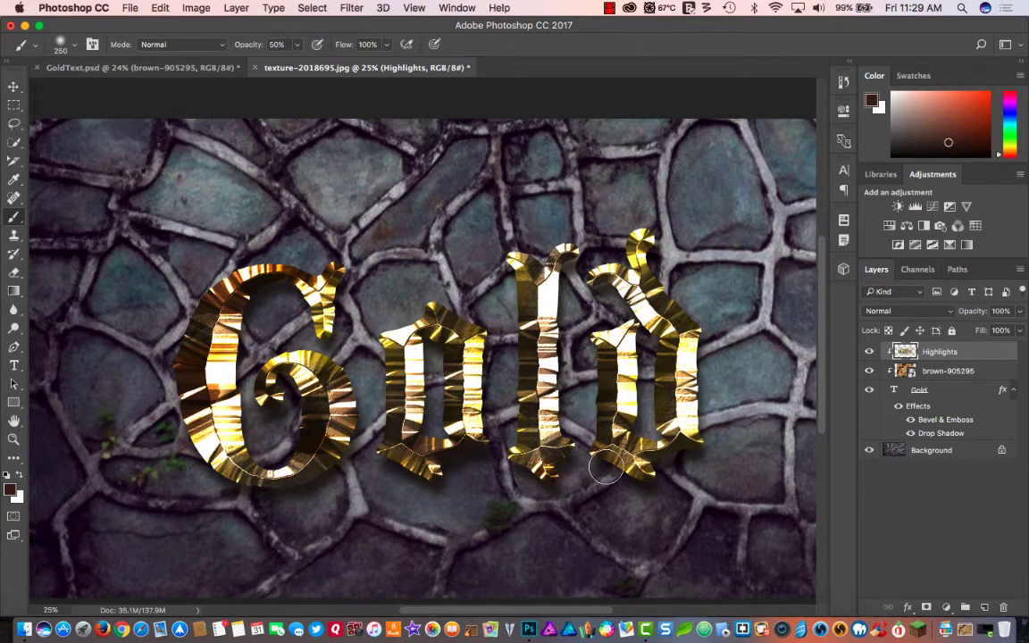
left_click_drag(697, 446, 661, 419)
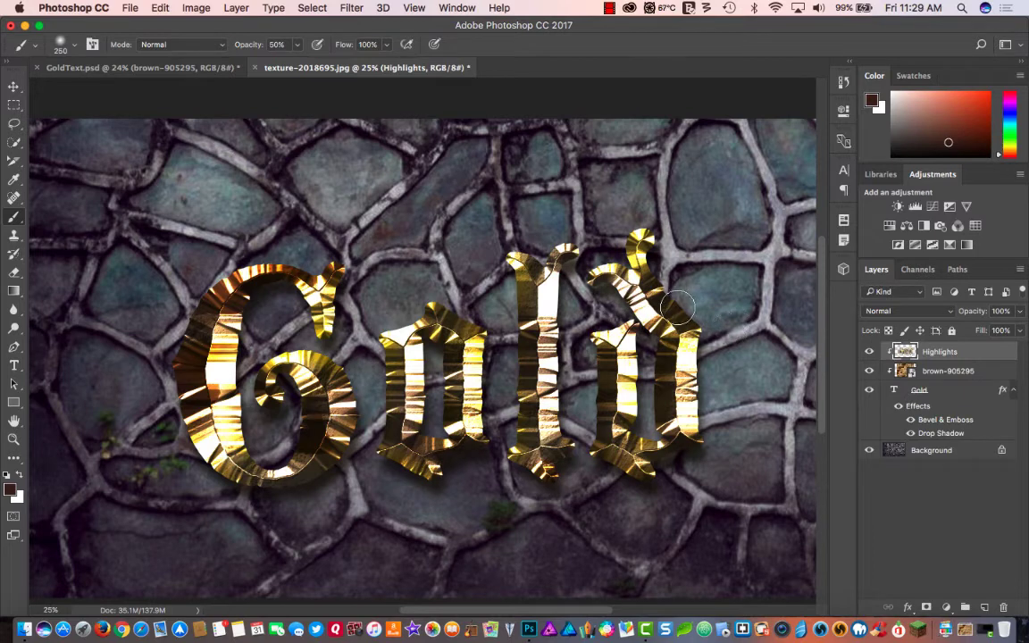
left_click_drag(677, 308, 662, 314)
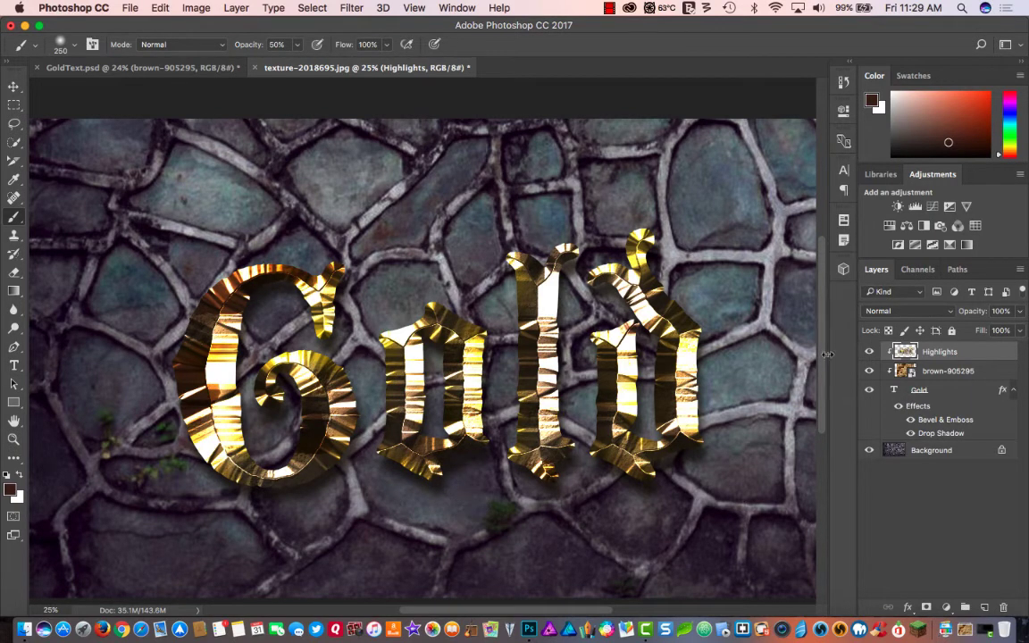
- Add a Curves adjustment layer directly above the Background and pull its white point far down to darken the wall
left_click(922, 454)
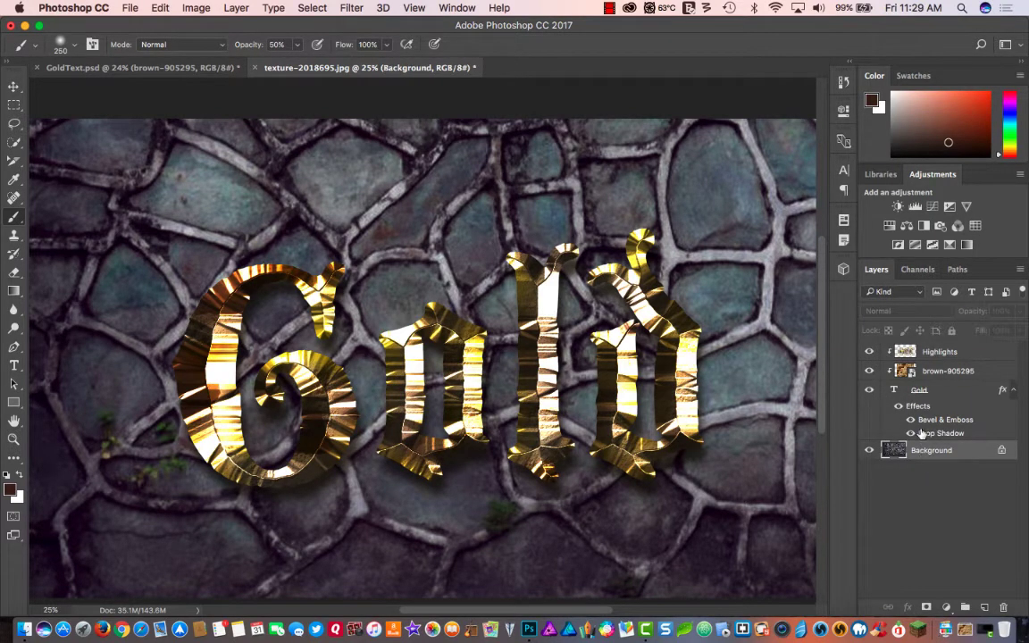
left_click(932, 207)
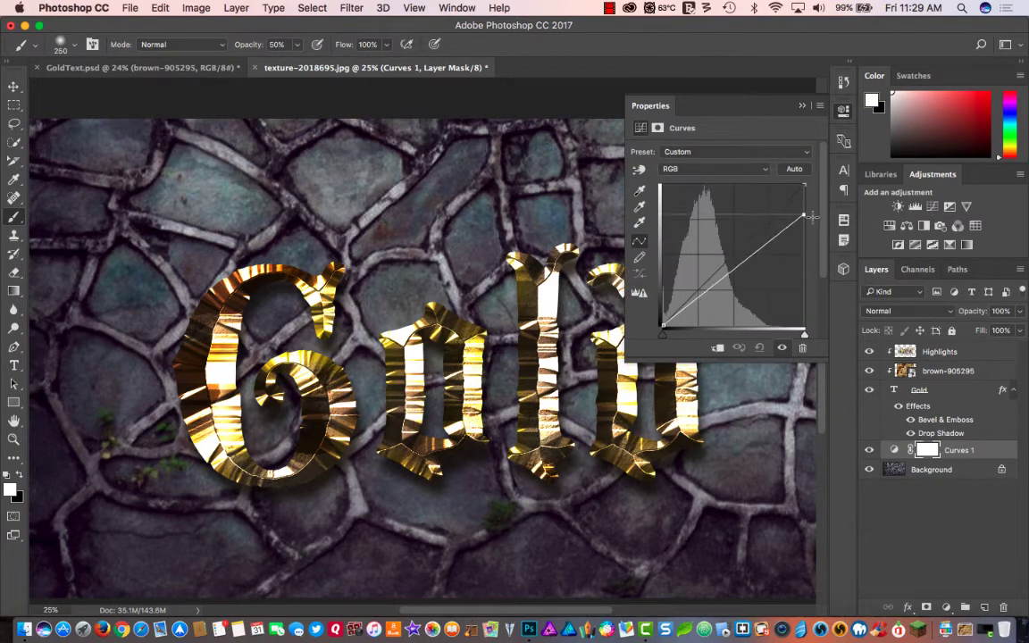
left_click_drag(803, 183, 828, 287)
left_click(844, 111)
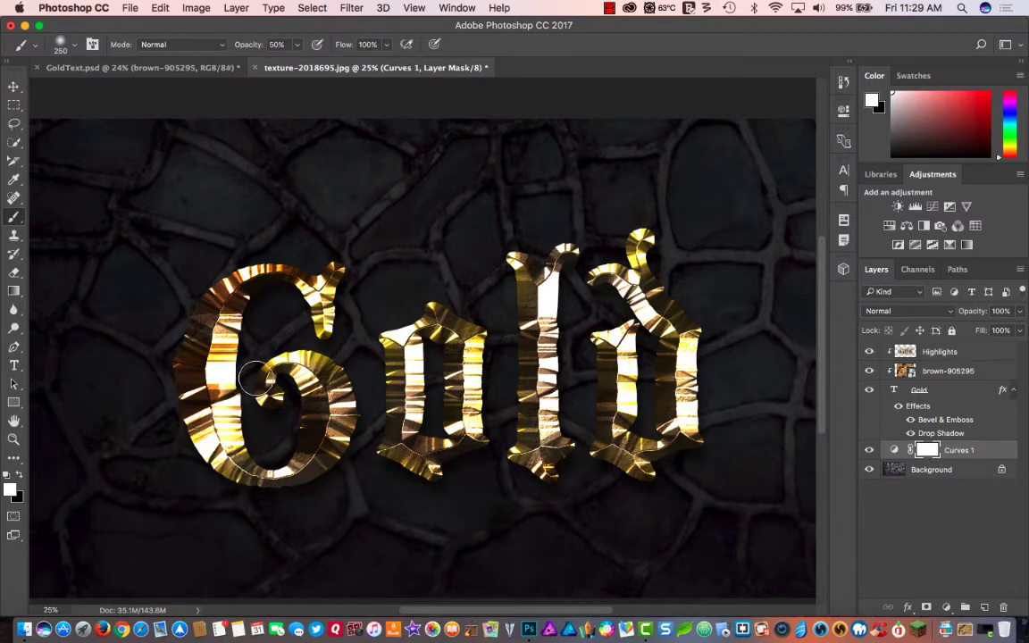
- Paint black on the Curves mask with a soft 800 px brush at 100% opacity to reveal the wall around the lettering
left_click(18, 478)
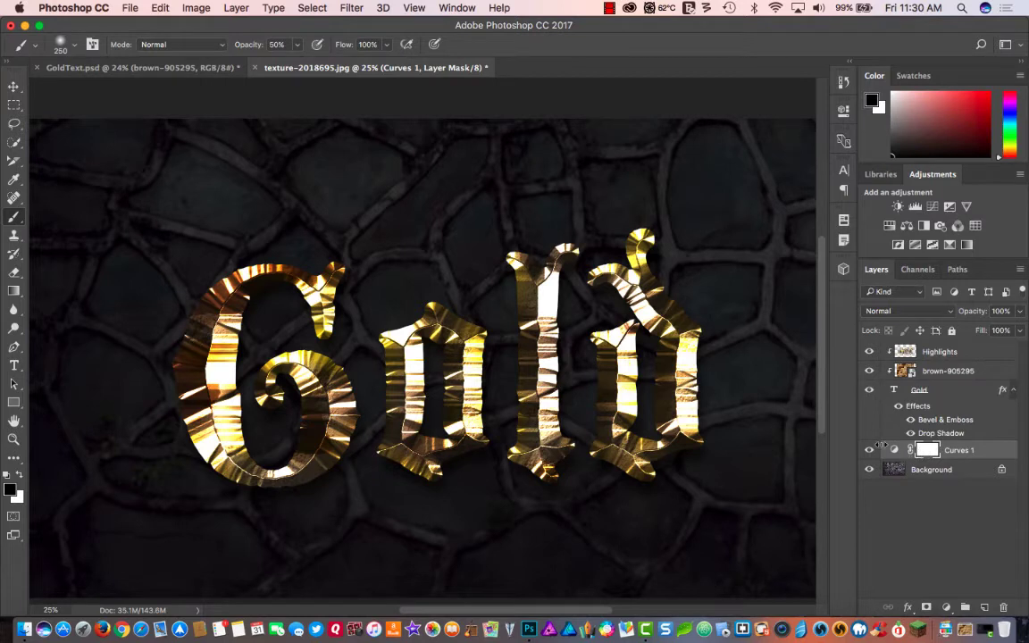
left_click(76, 45)
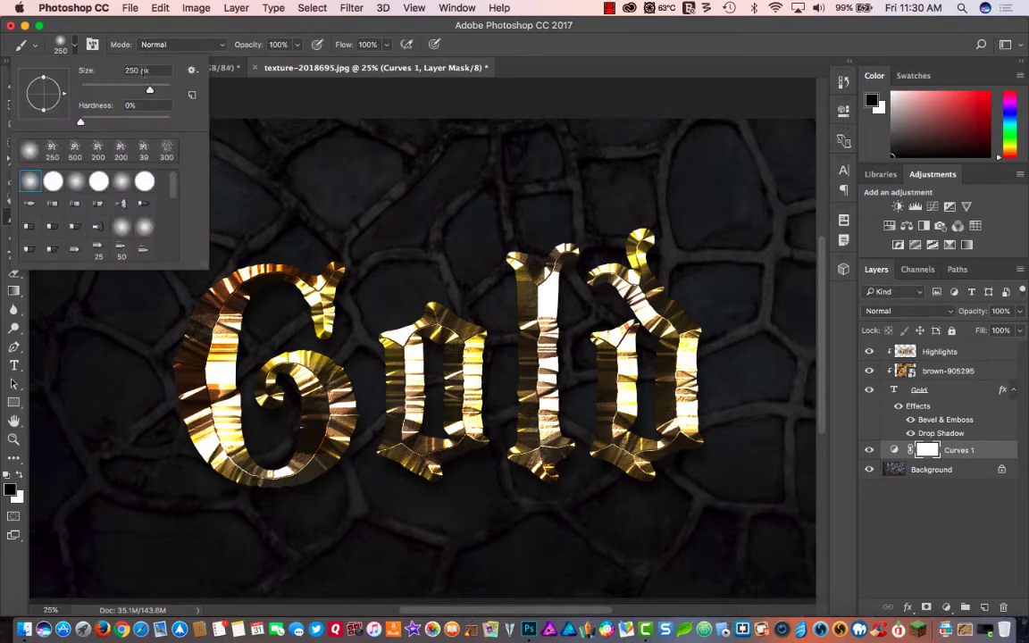
type("800")
key("Tab")
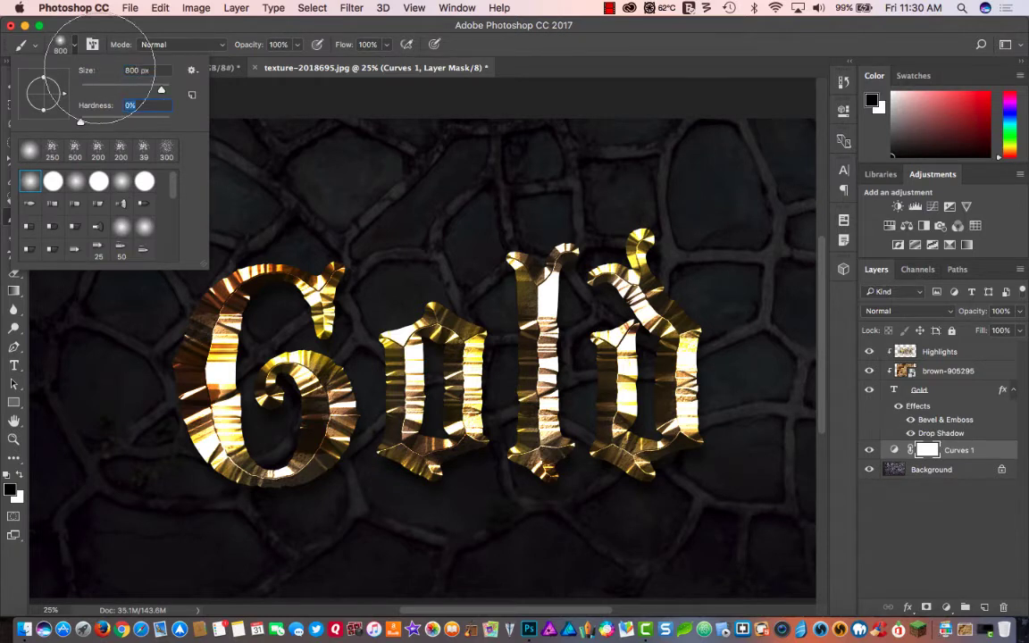
key("Return")
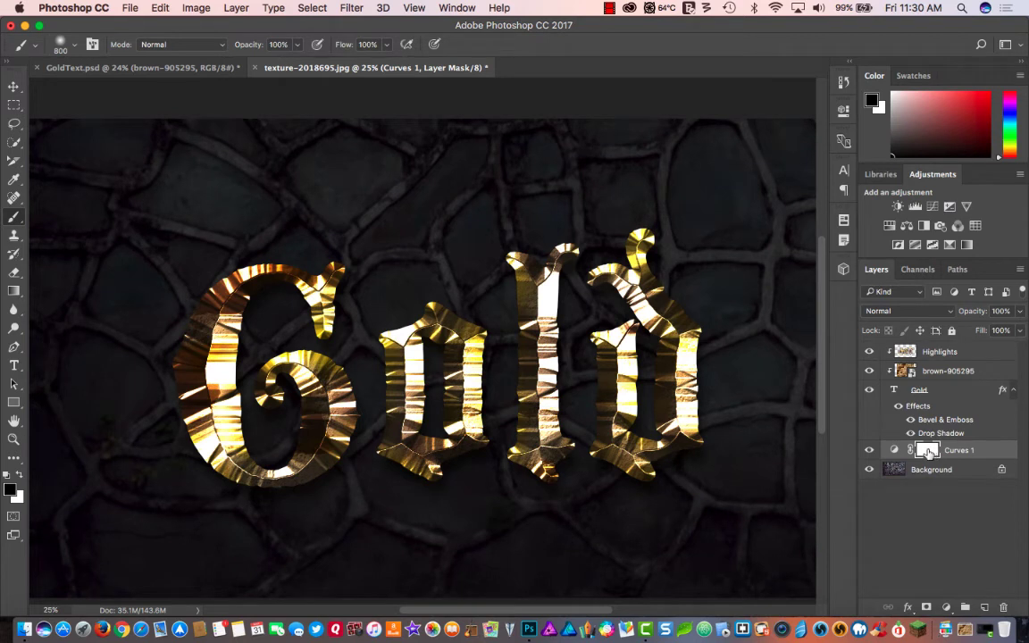
mouse_move(365, 329)
left_mouse_down()
mouse_move(414, 335)
mouse_move(430, 363)
mouse_move(250, 268)
mouse_move(151, 349)
mouse_move(607, 437)
mouse_move(679, 294)
mouse_move(661, 267)
mouse_move(527, 233)
mouse_move(419, 281)
mouse_move(157, 234)
mouse_move(143, 411)
mouse_move(89, 420)
mouse_move(343, 427)
mouse_move(474, 451)
mouse_move(661, 446)
mouse_move(705, 420)
mouse_move(433, 268)
mouse_move(179, 204)
mouse_move(219, 446)
mouse_move(398, 451)
mouse_move(586, 368)
mouse_move(689, 398)
mouse_move(674, 250)
mouse_move(288, 337)
mouse_move(70, 299)
mouse_move(52, 393)
left_mouse_up()
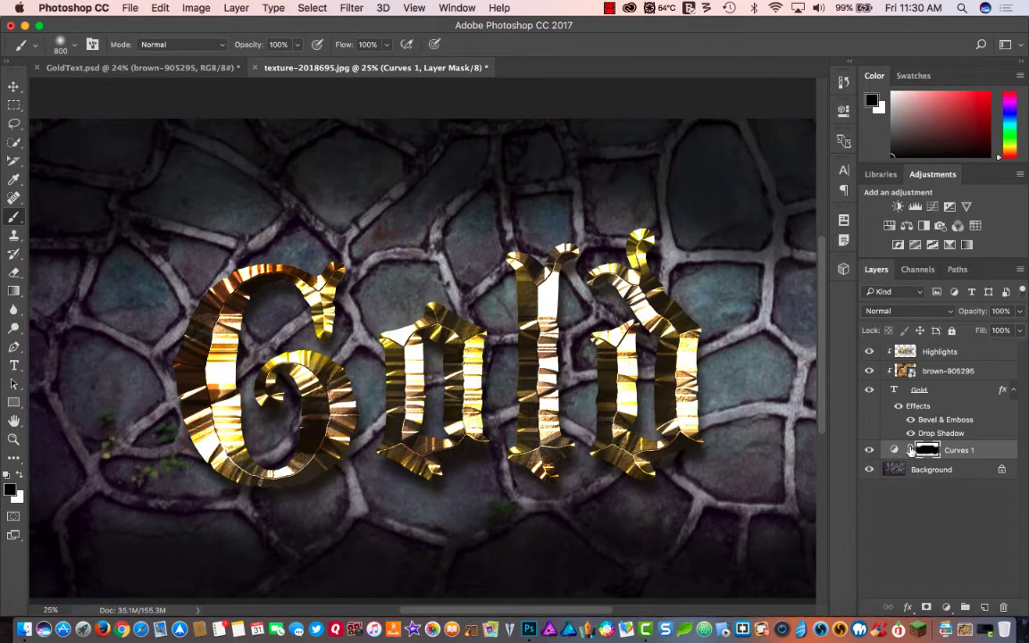
- Refine the Curves mask by painting white along the wall's outer edges and black just below the lettering
left_click(19, 476)
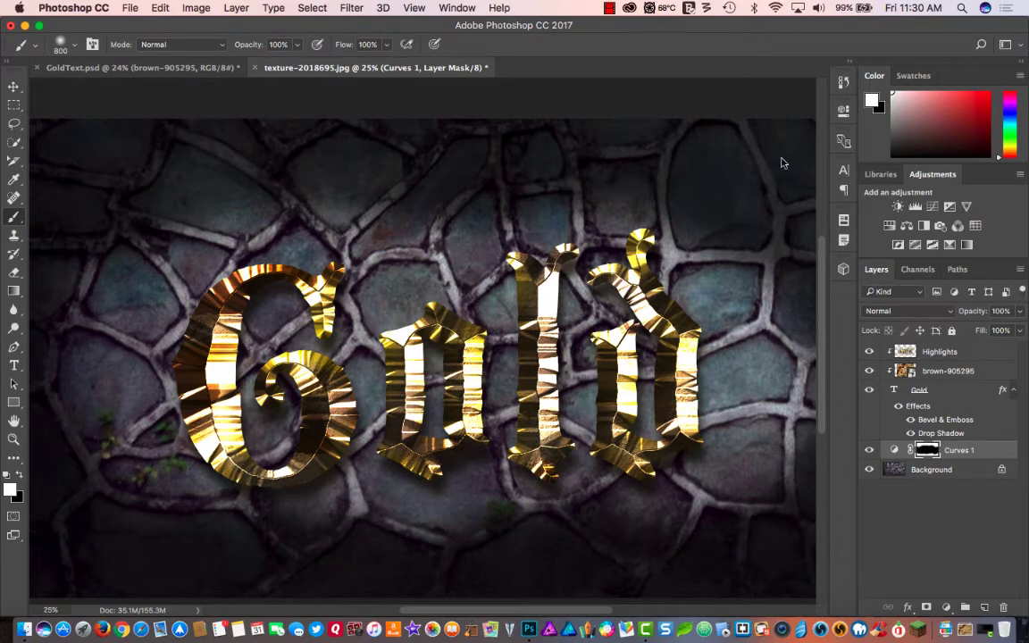
scroll(853, 252, "up", 10)
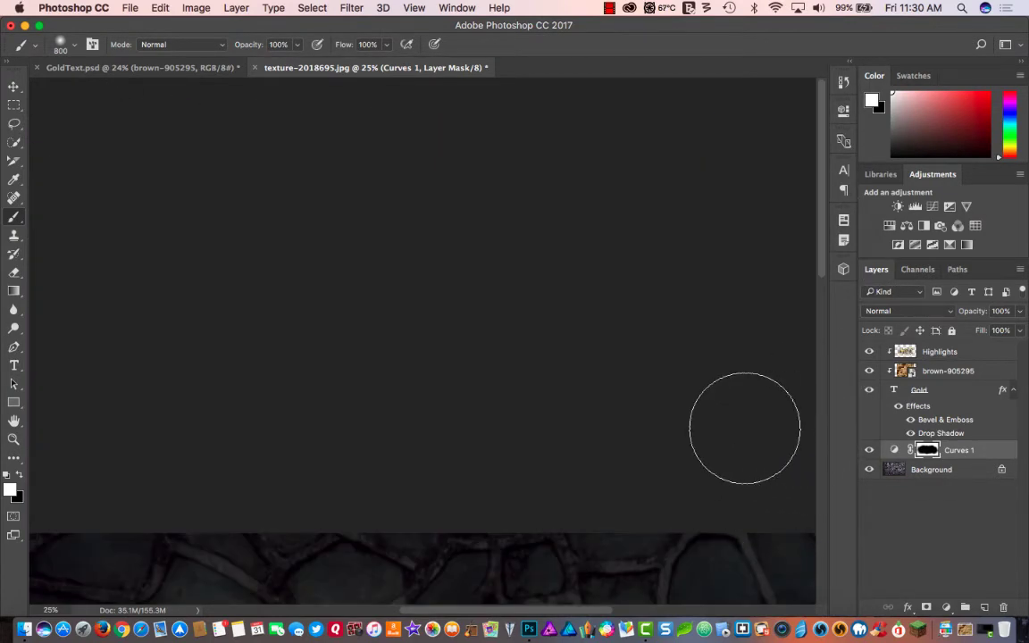
key("super+0")
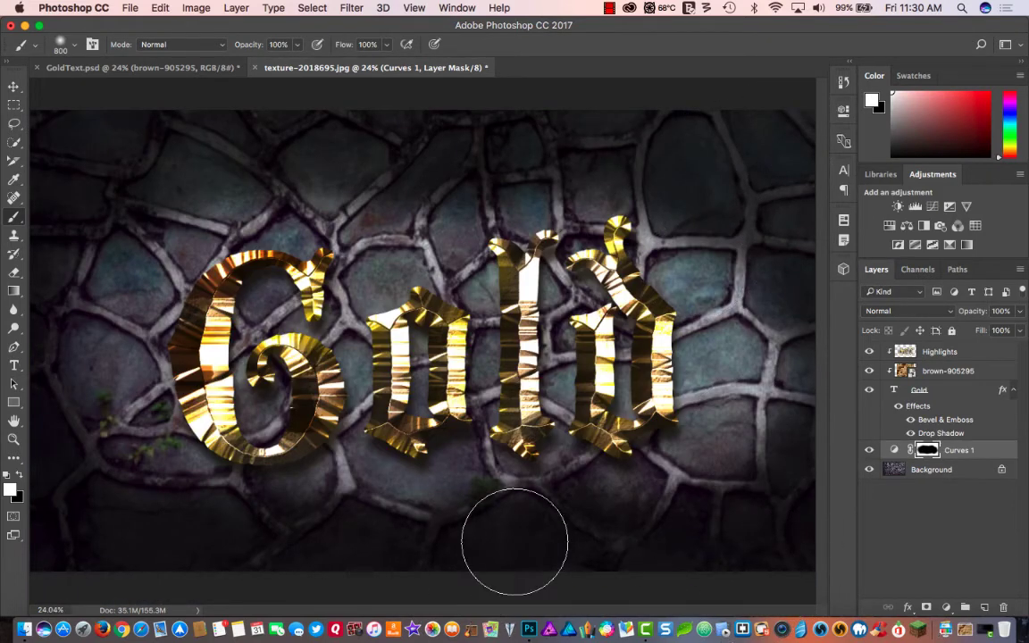
key("x")
left_click(479, 477)
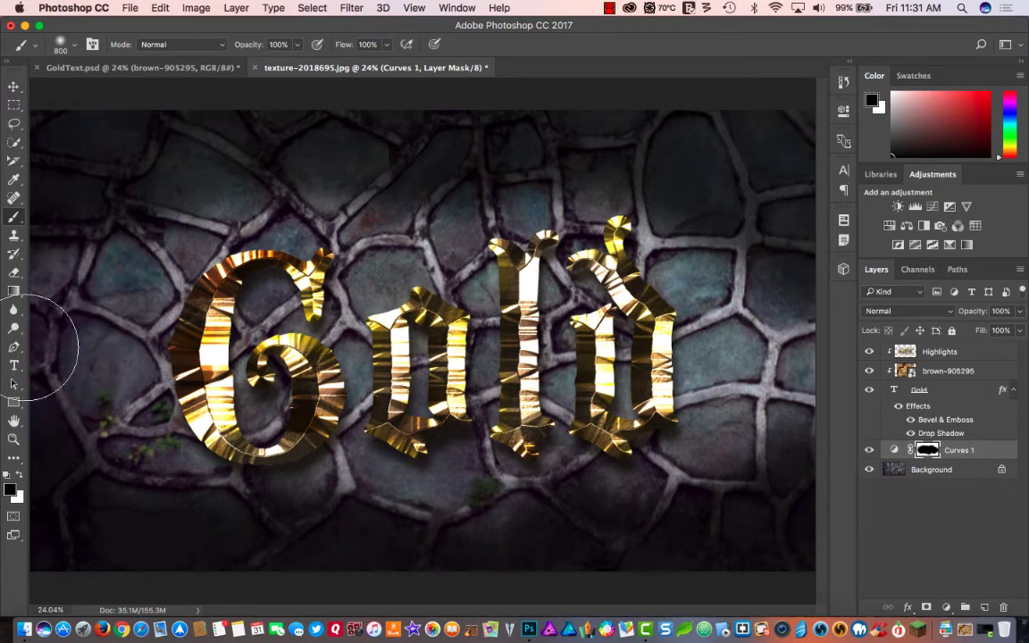
key("x")
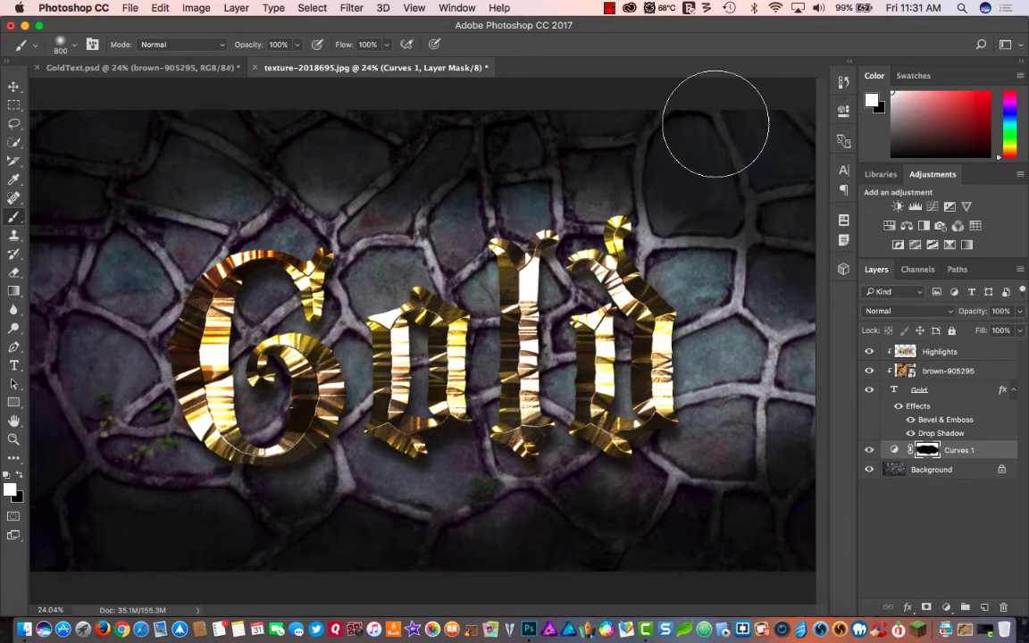
left_click(14, 458)
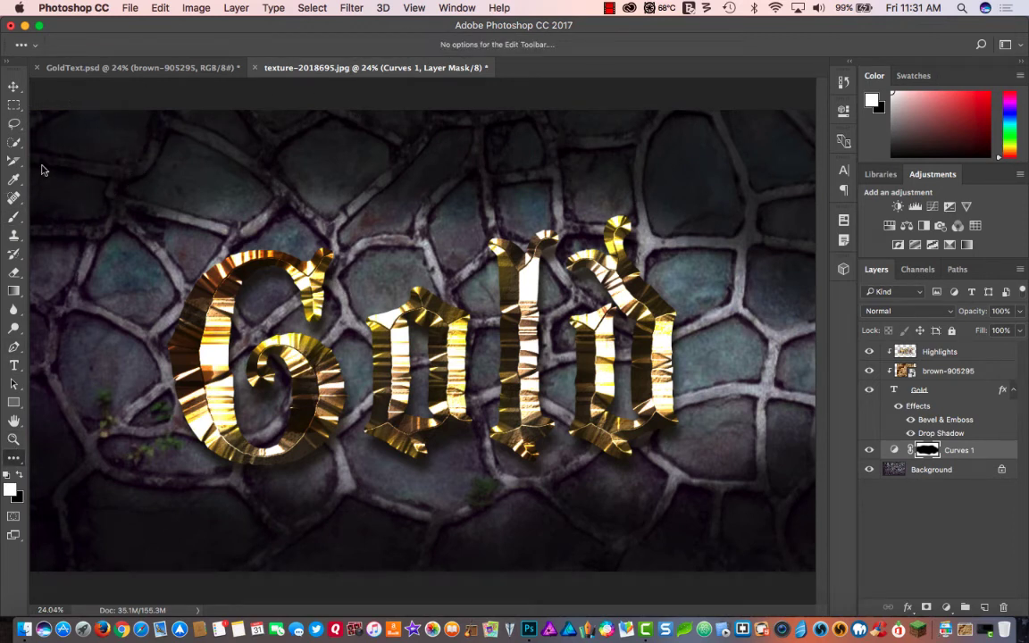
key("b")
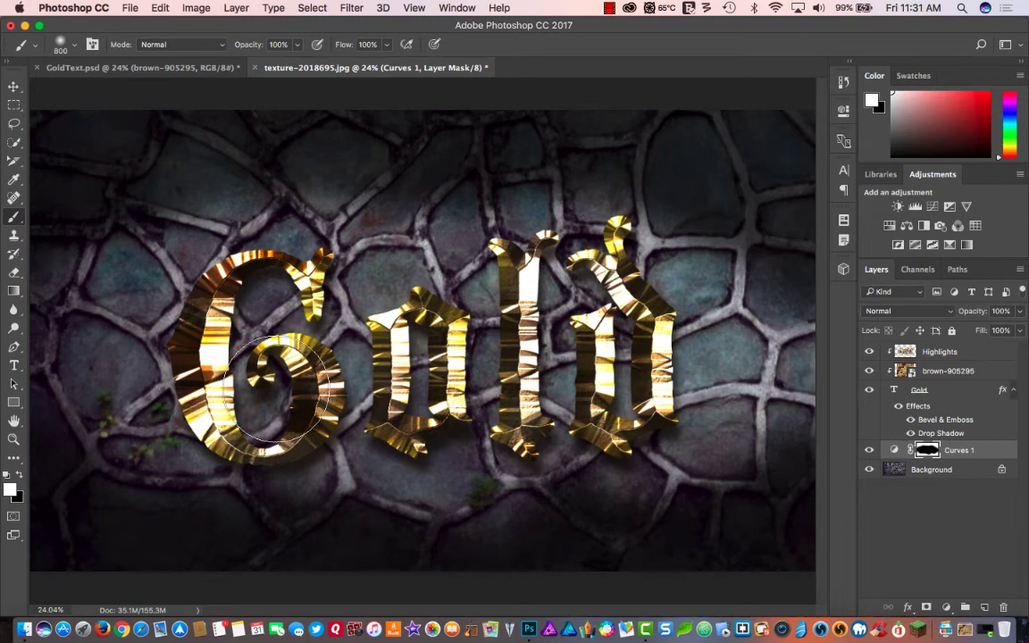
key("super+minus")
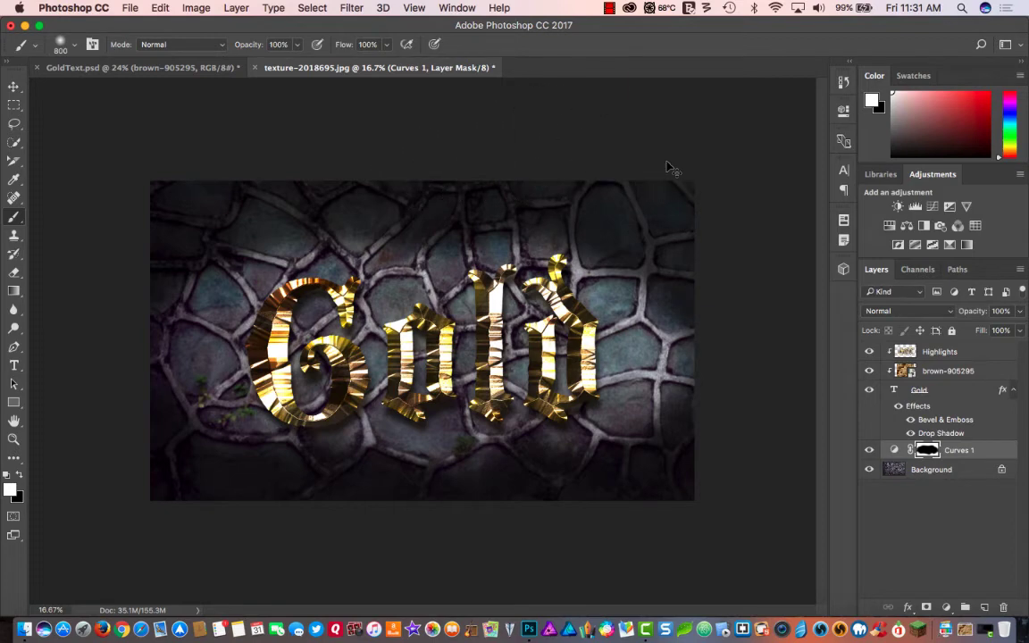
key("super+plus")
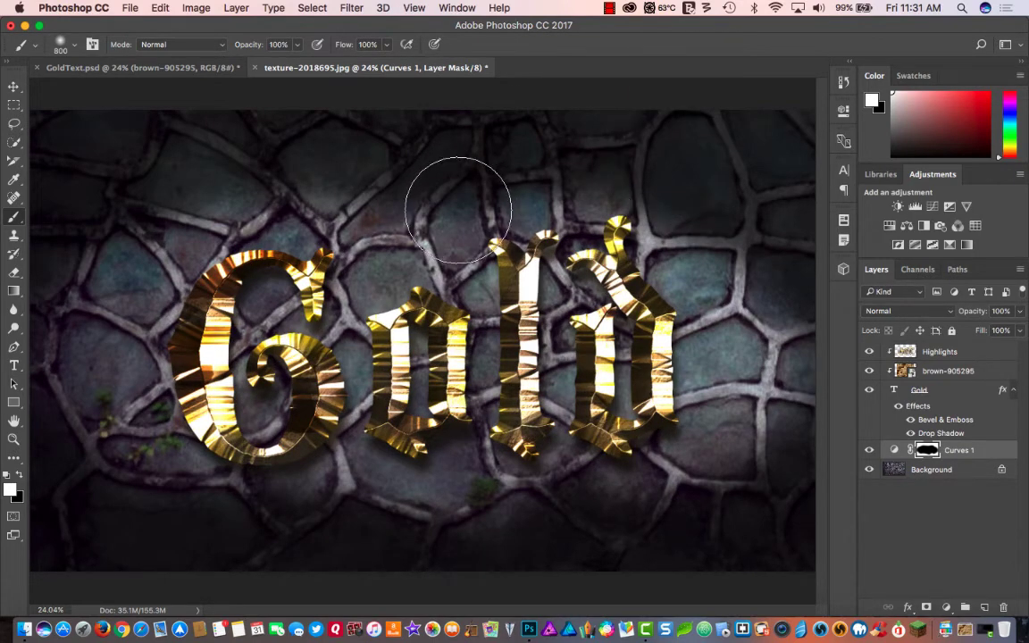
- Draw a curved path with the Pen tool arching around the upper left of the G, and activate the Type tool
key("t")
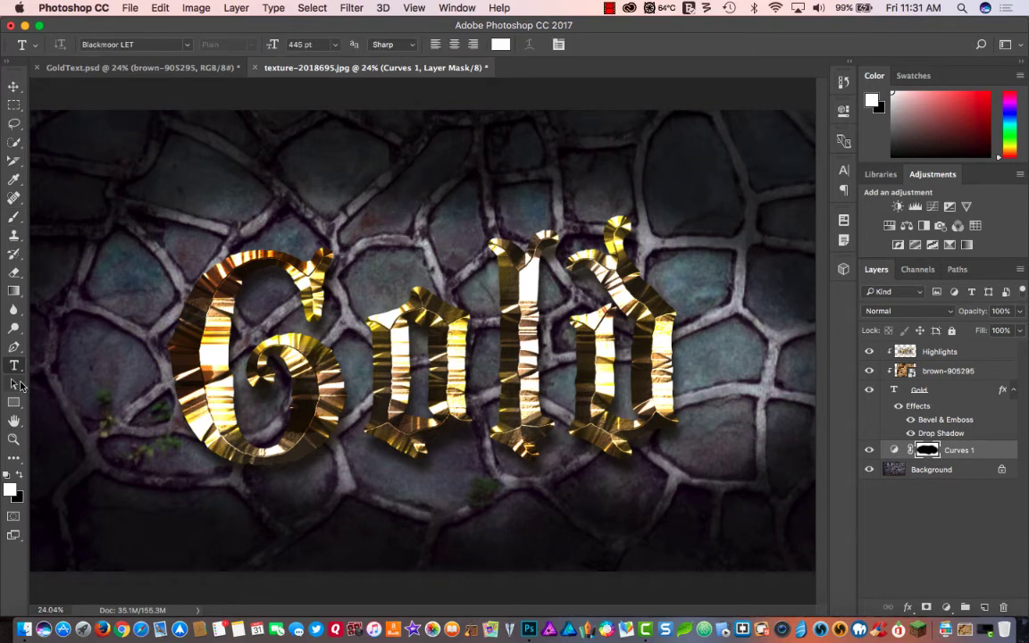
left_click(13, 347)
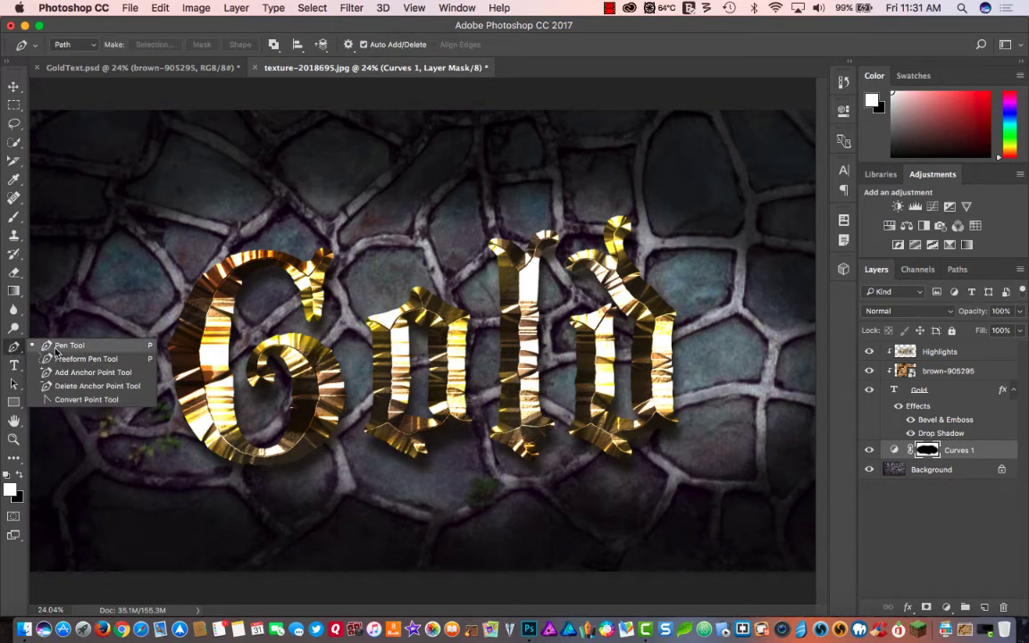
left_click(55, 347)
left_click_drag(88, 314, 98, 250)
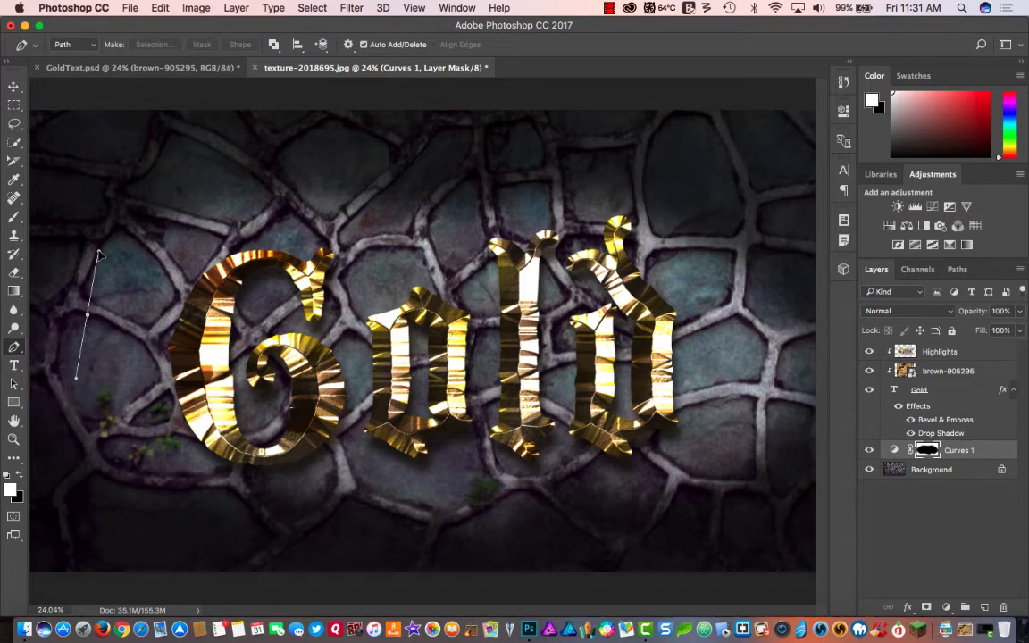
left_click_drag(297, 176, 408, 195)
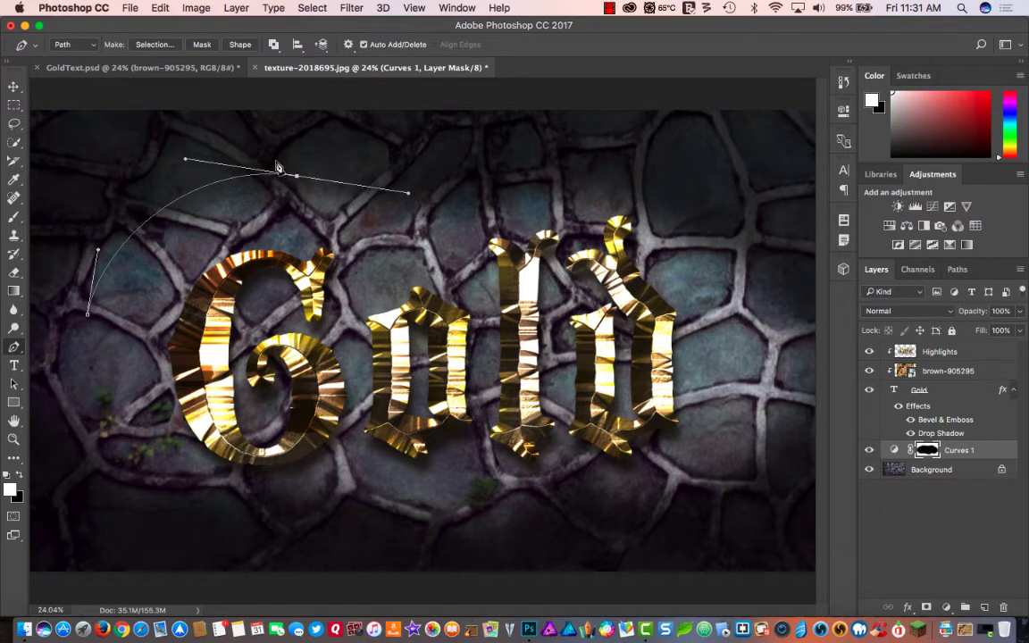
key("t")
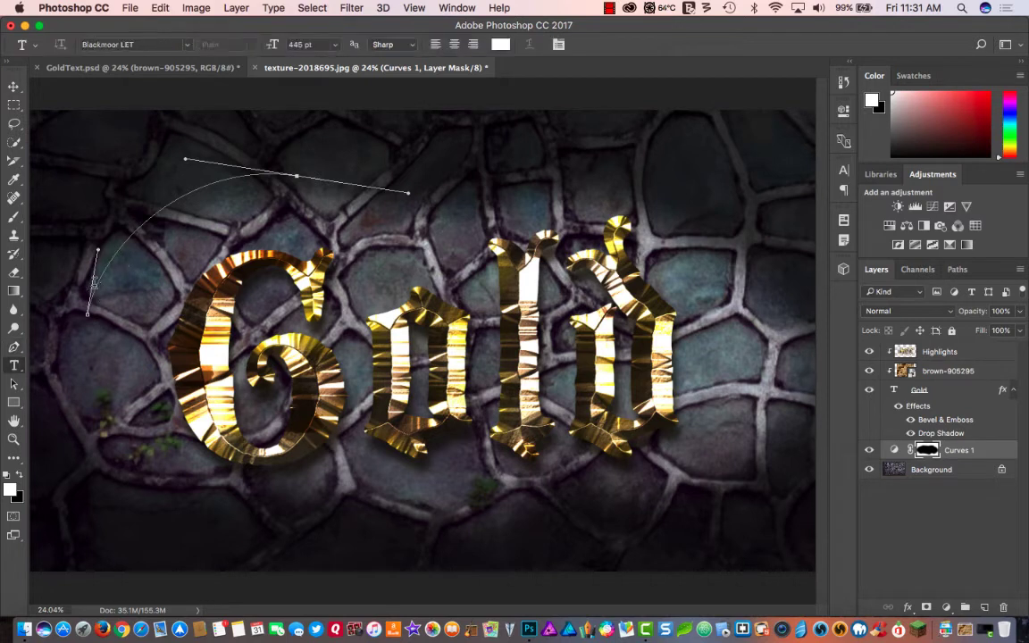
left_click(93, 282)
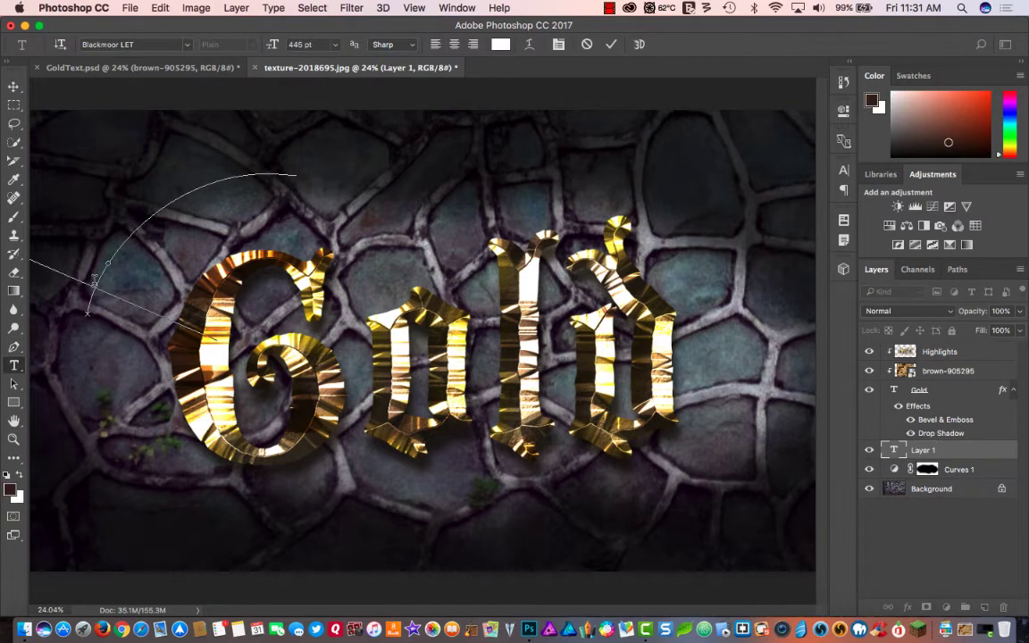
left_click(291, 43)
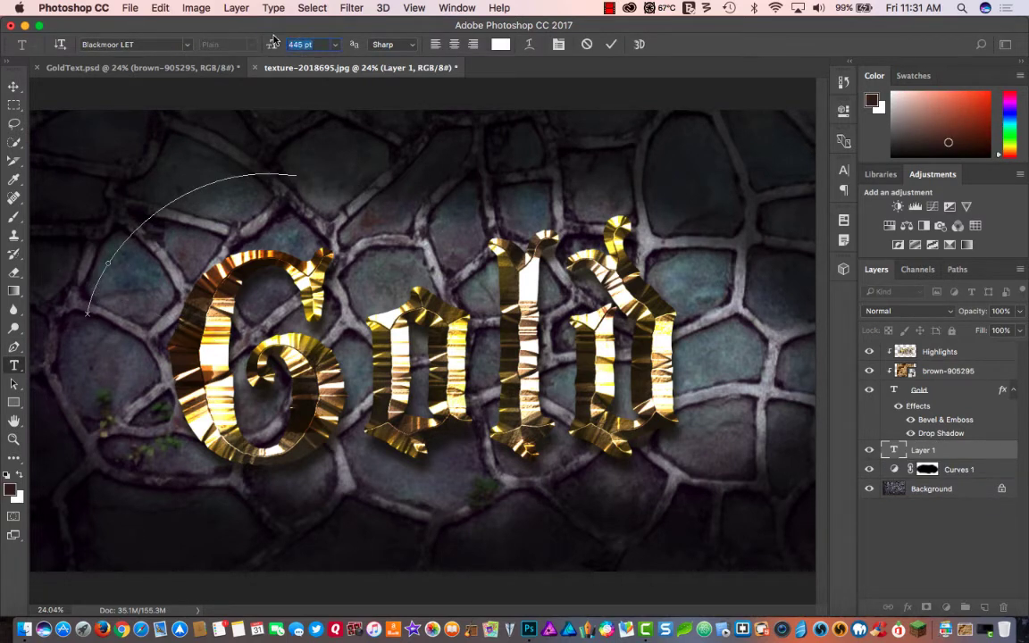
type("80")
key("Return")
left_click(87, 308)
type("Le")
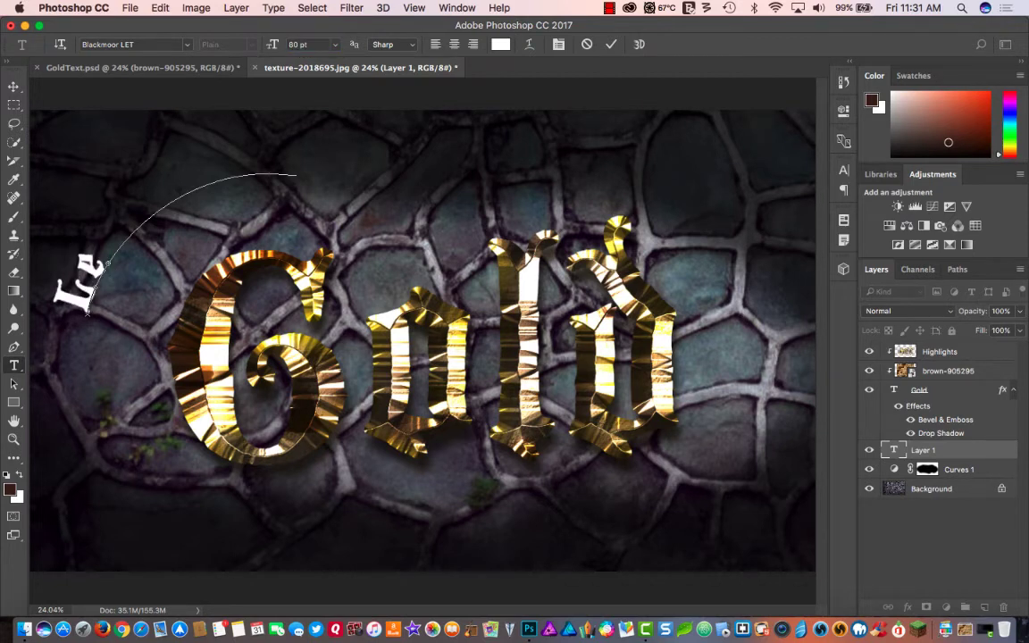
key("super+a")
key("Escape")
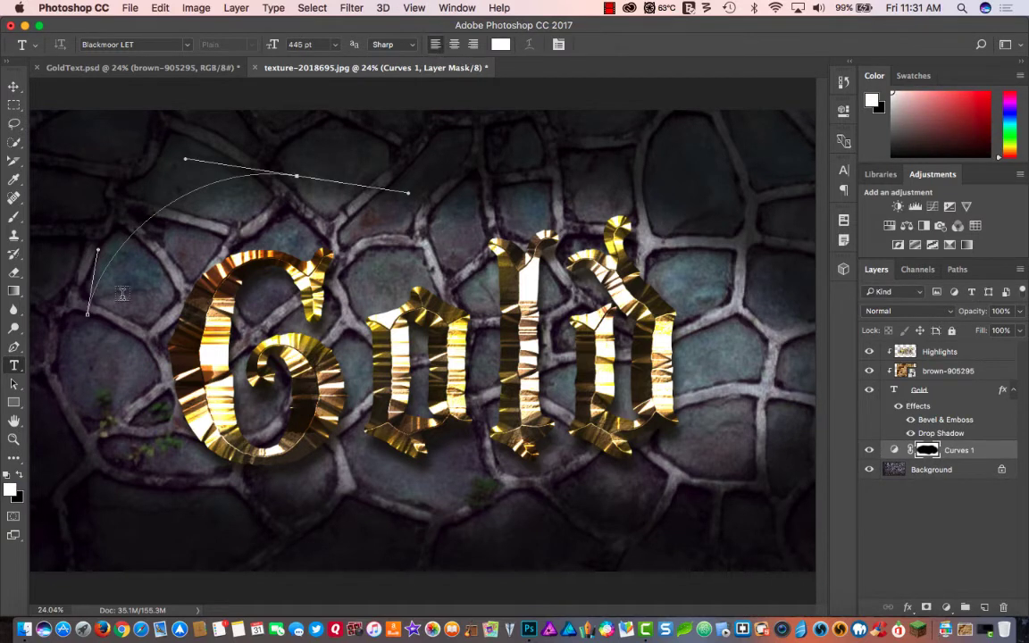
- Add left-aligned 80 pt text "Let's find..." along the curved path and move it slightly closer to the G
left_click(89, 304)
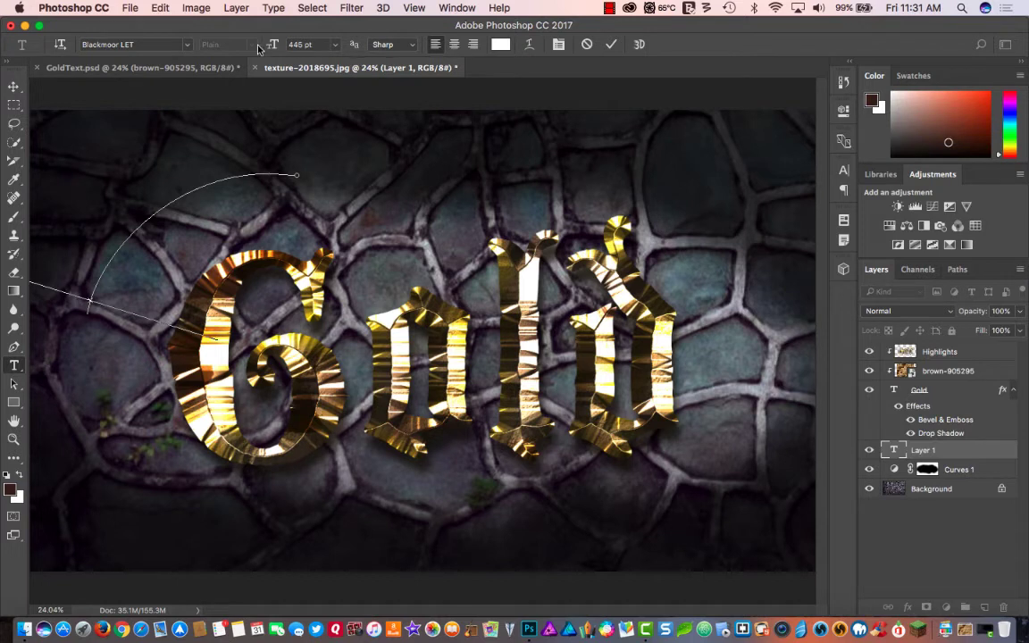
left_click_drag(311, 43, 268, 46)
type("80")
key("Return")
type("Let's find")
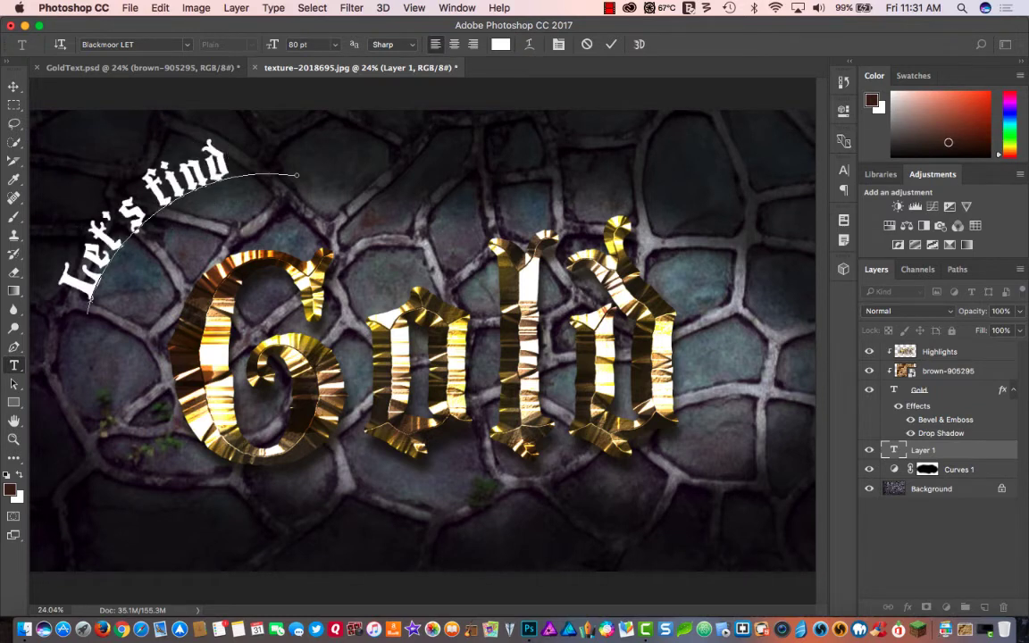
type("...")
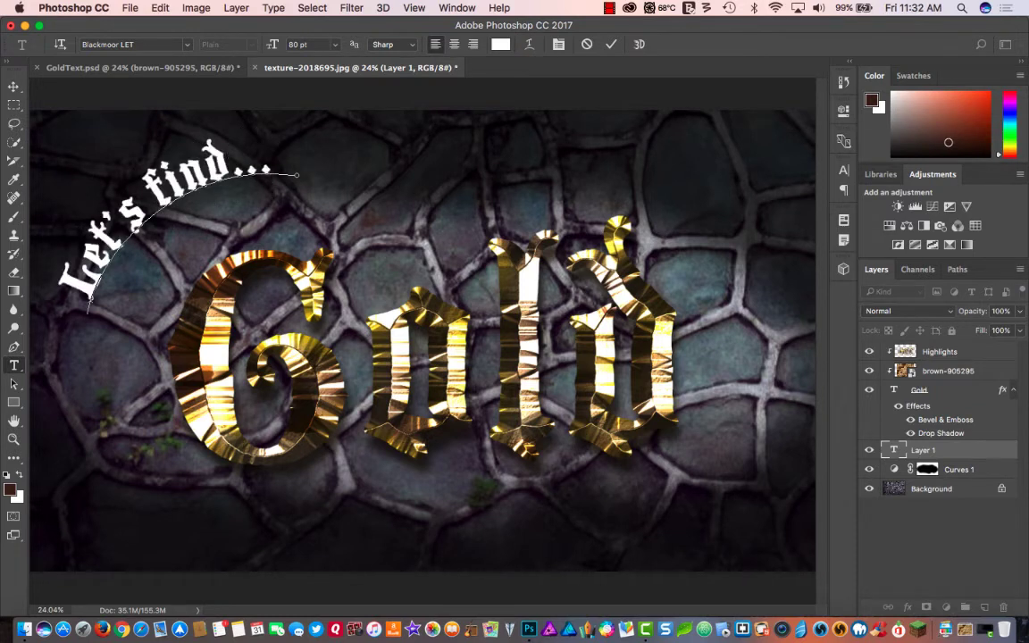
left_click(13, 87)
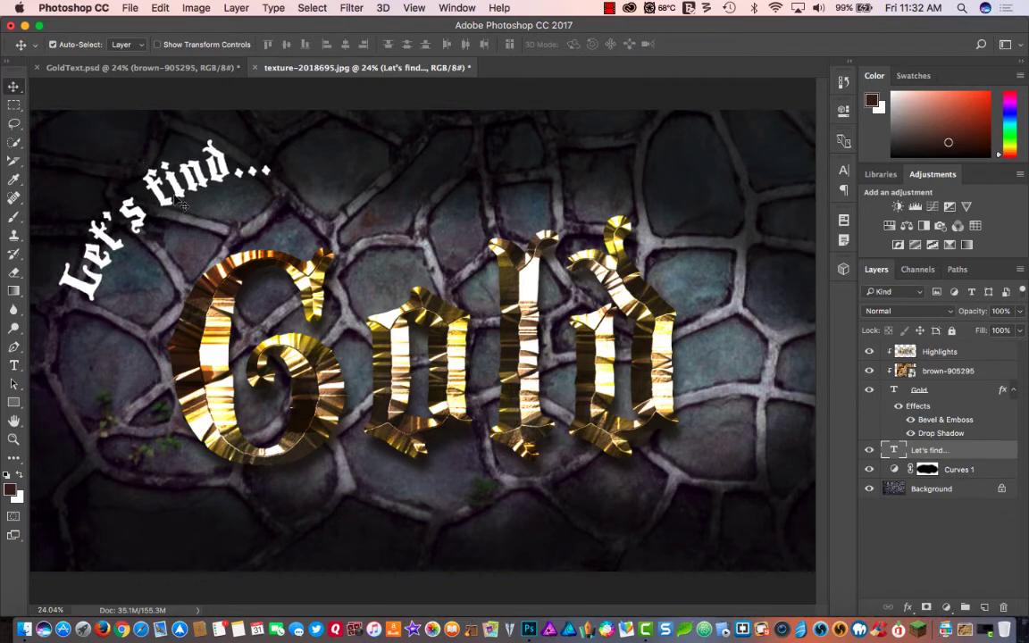
left_click_drag(181, 204, 204, 215)
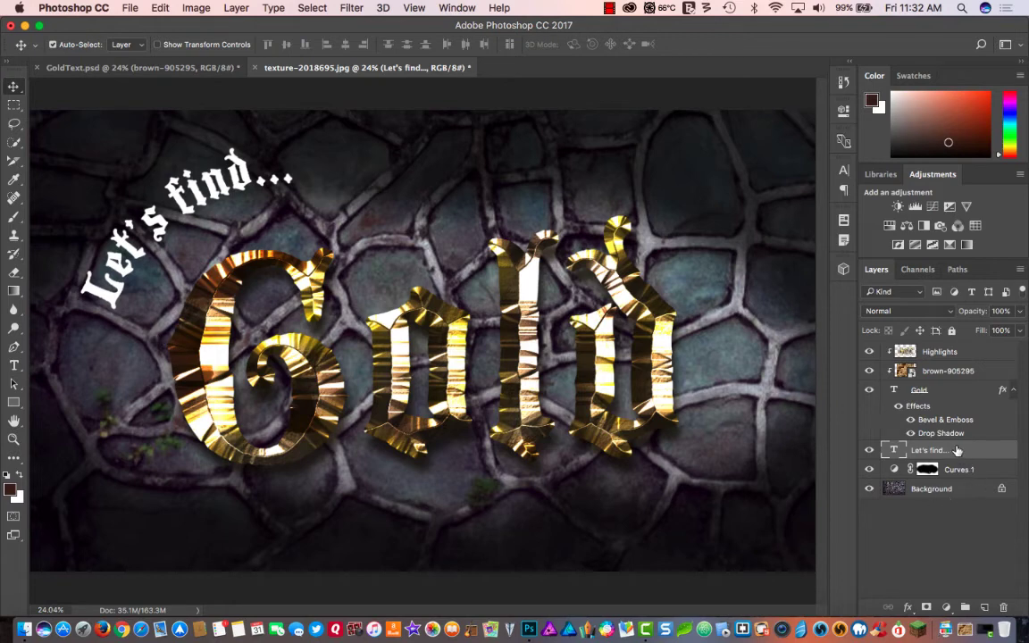
- Collapse the Gold text layer's effects list and copy its layer style
left_click(1011, 391)
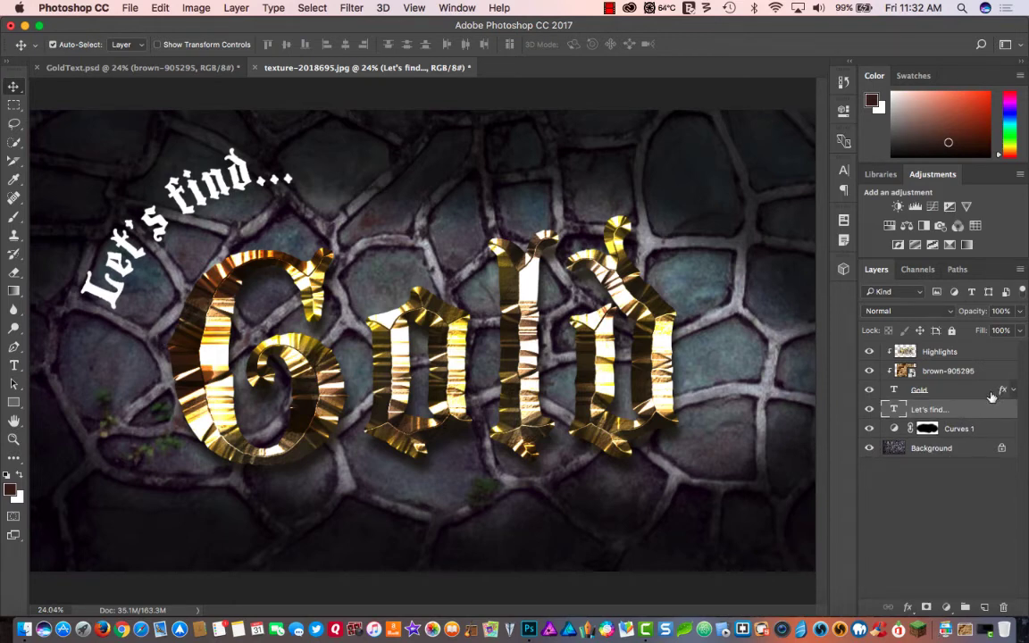
right_click(1001, 390)
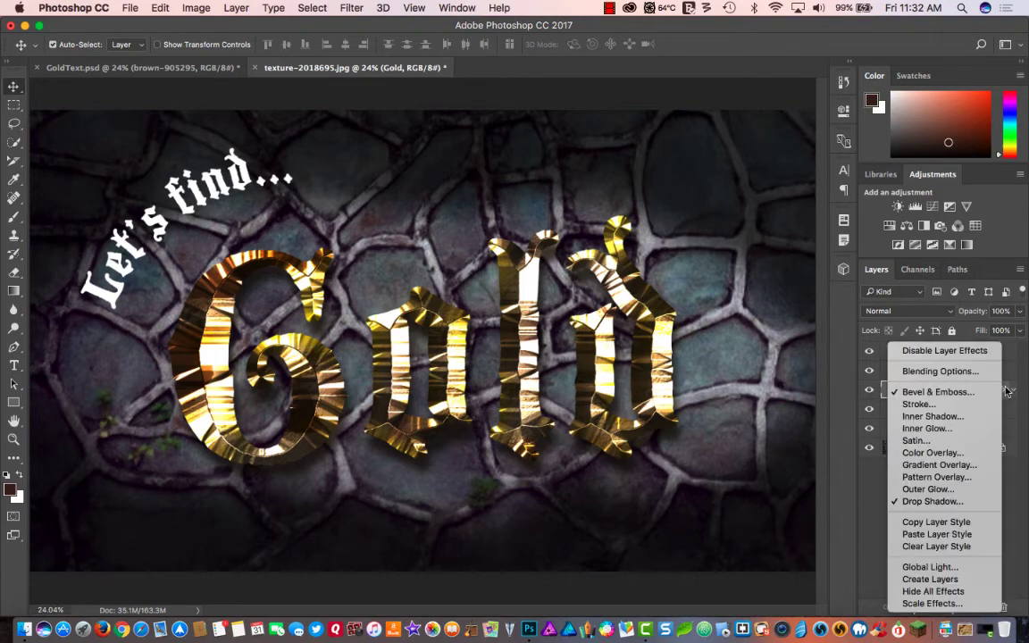
left_click(938, 521)
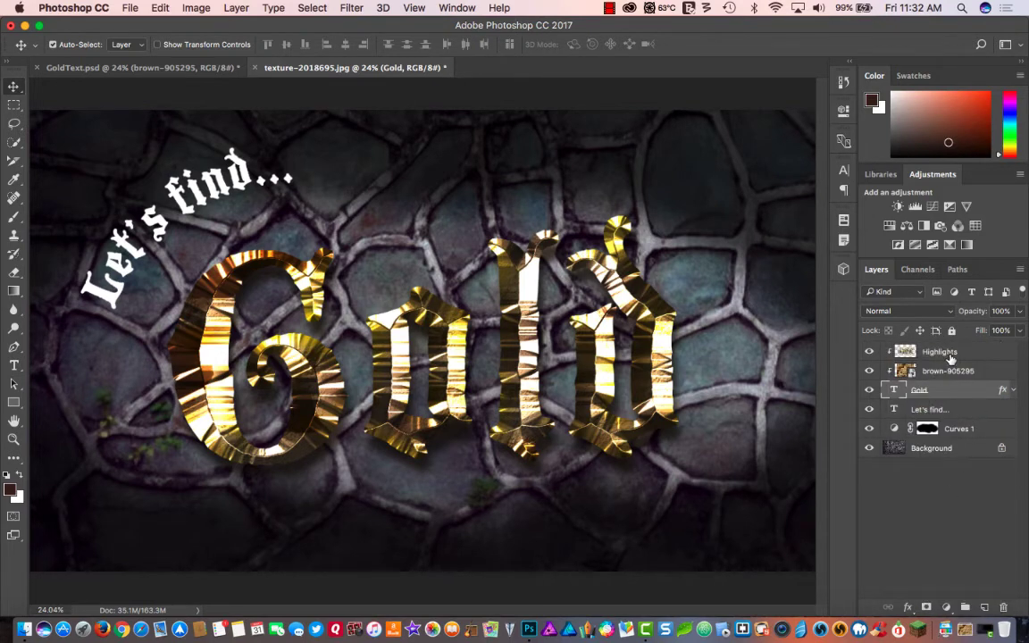
- Move the "Let's find..." text layer to the top of the layer stack and paste the copied layer style onto it
left_click(951, 410)
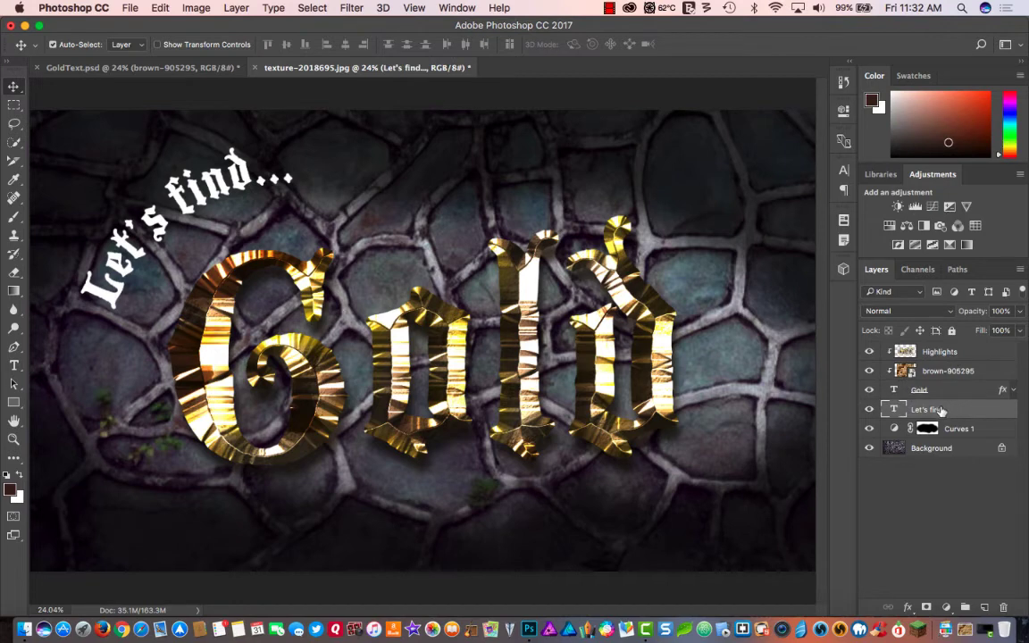
left_click_drag(941, 410, 933, 350)
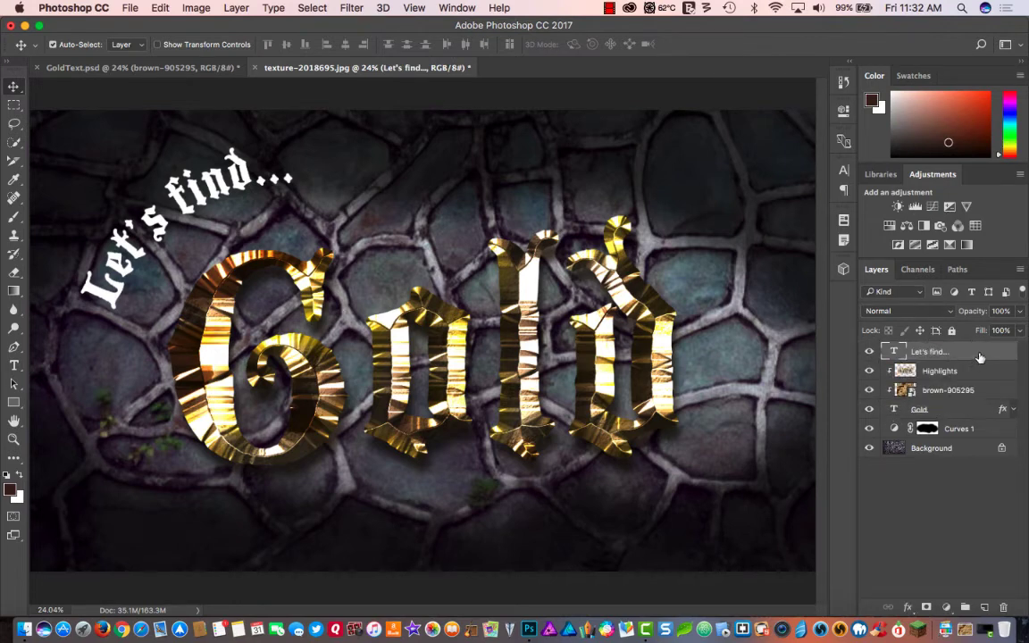
right_click(980, 357)
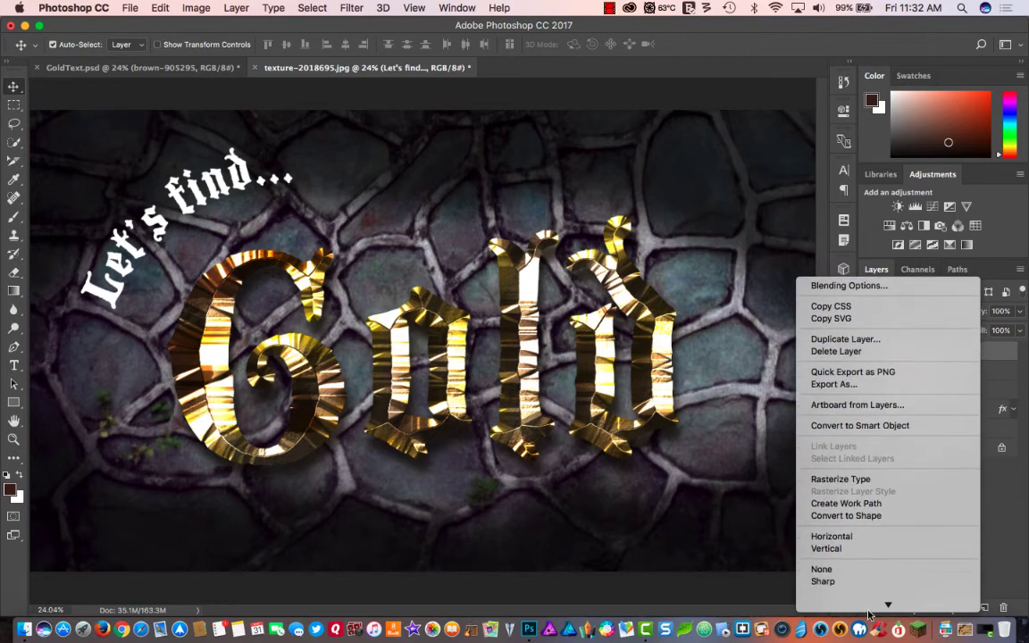
mouse_move(867, 603)
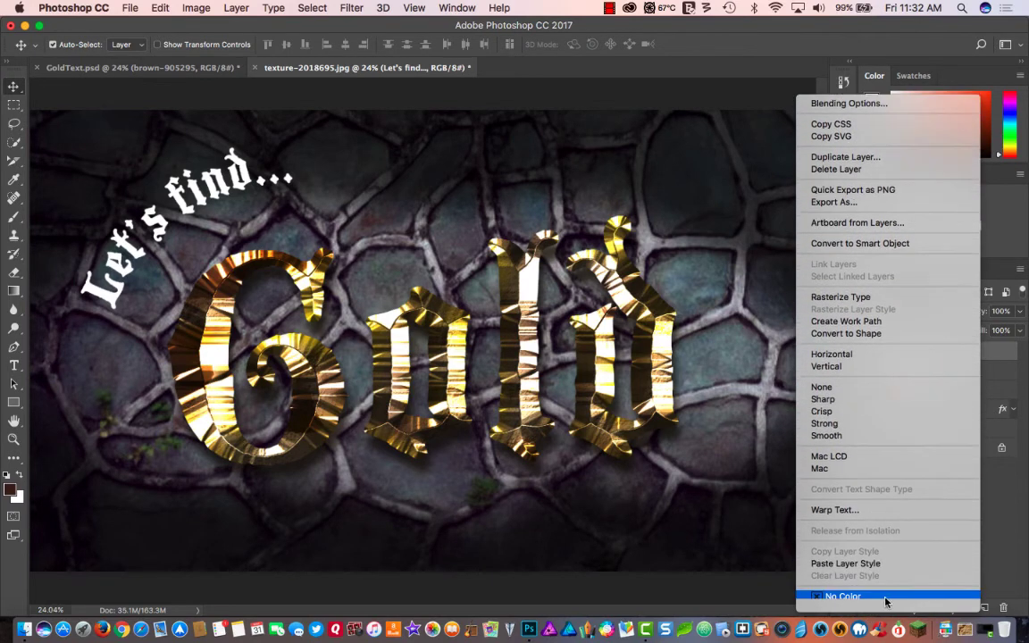
left_click(858, 563)
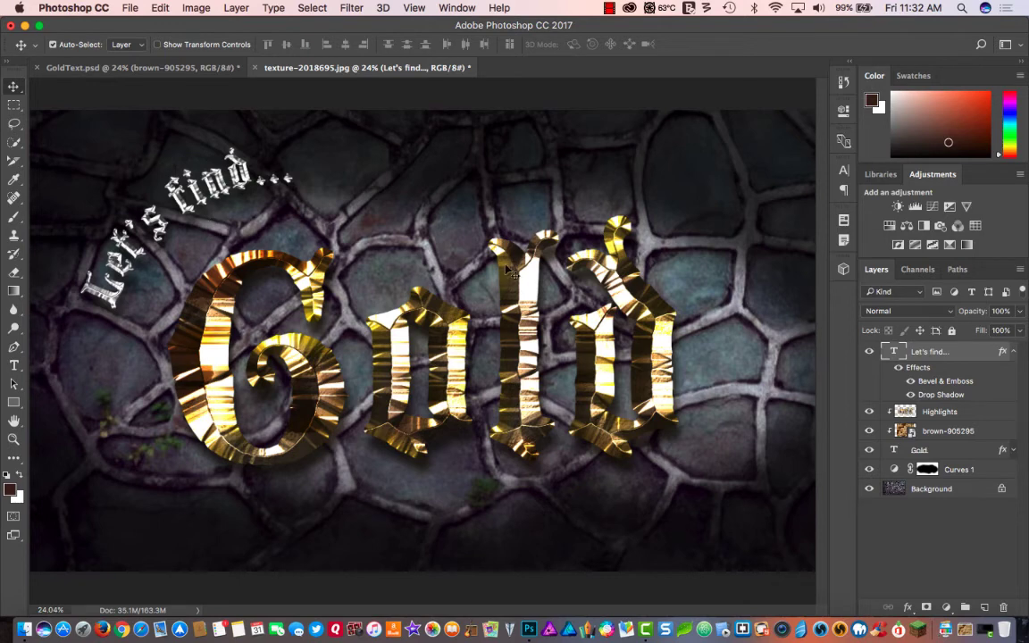
- Set the "Let's find..." layer's drop shadow distance to 30 px and its size to 20 px
left_click(911, 395)
double_click(934, 395)
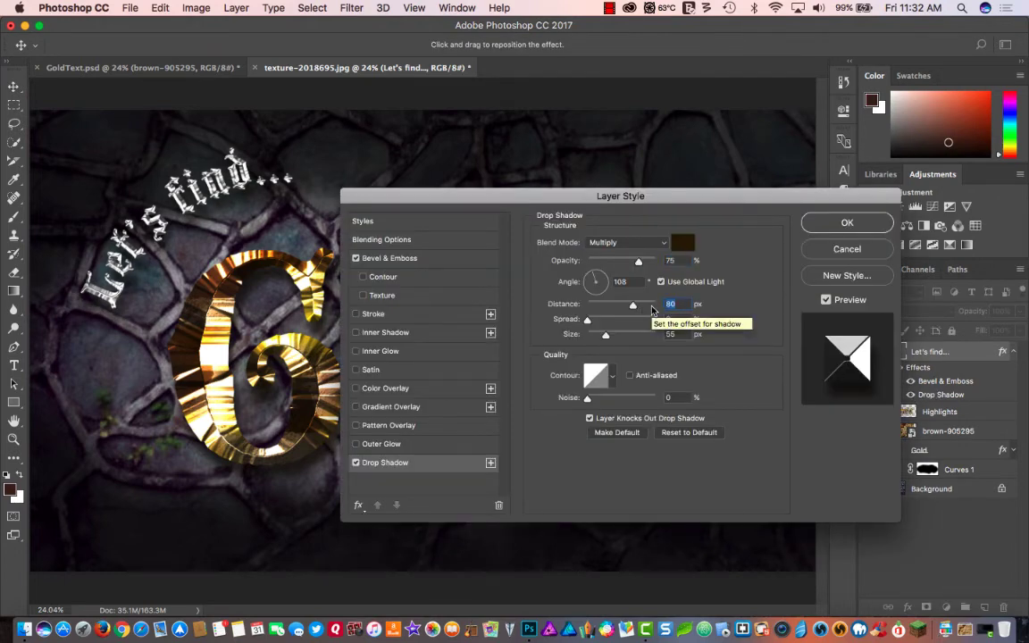
type("30")
key("Tab")
type("20")
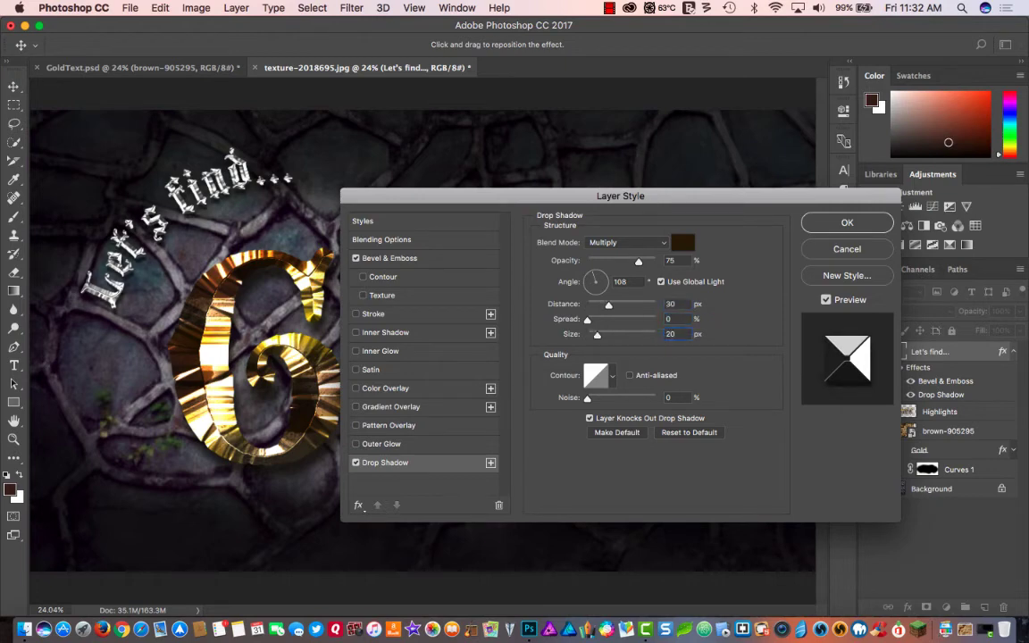
left_click(829, 221)
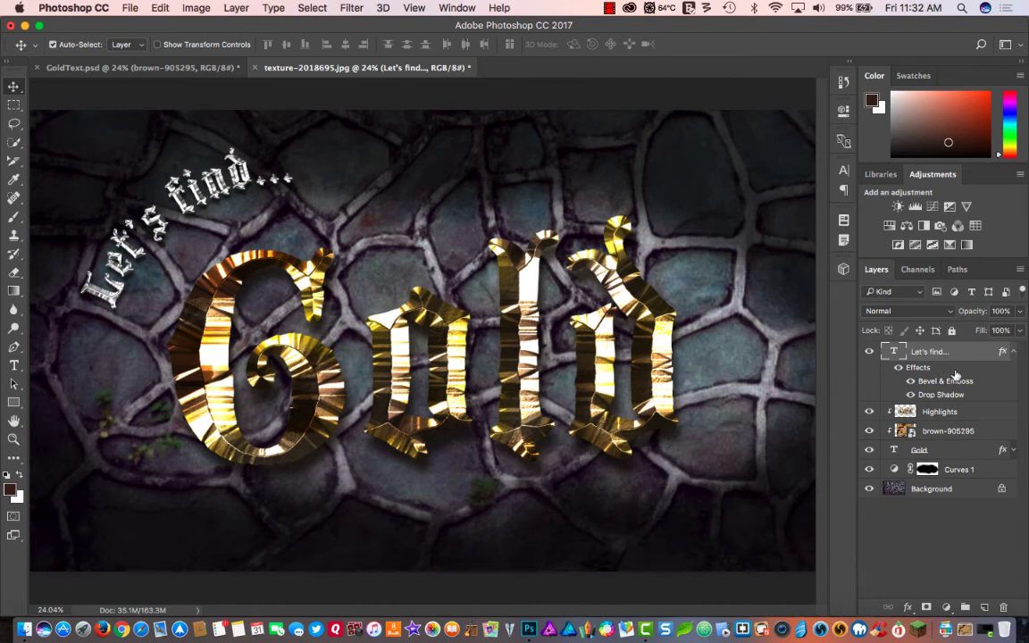
- Add a new layer above the "Let's find..." text, clip it to the text, and make it active
left_click(985, 607)
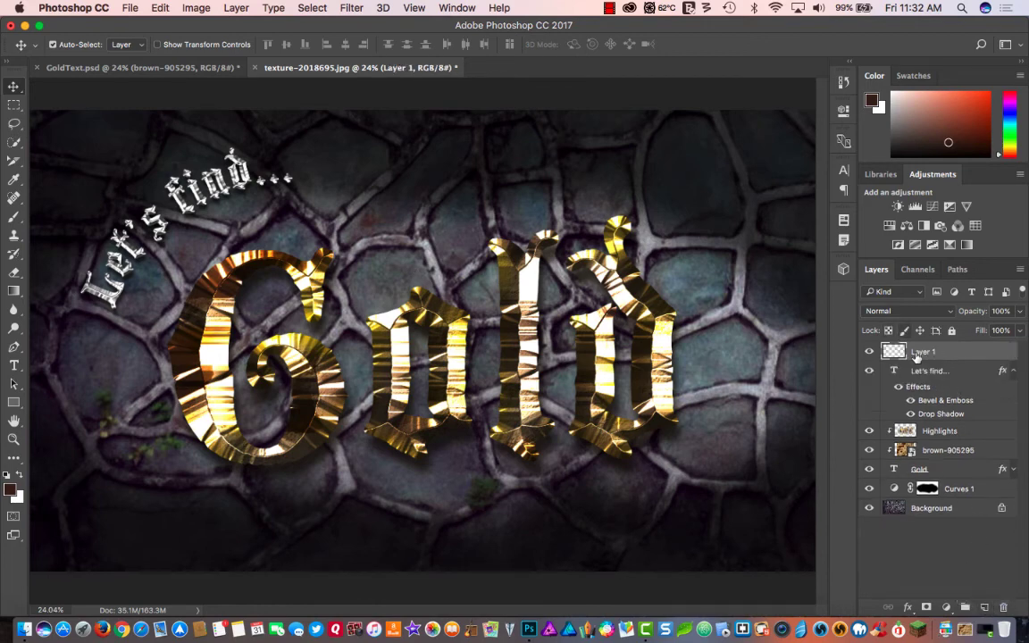
left_click(913, 371)
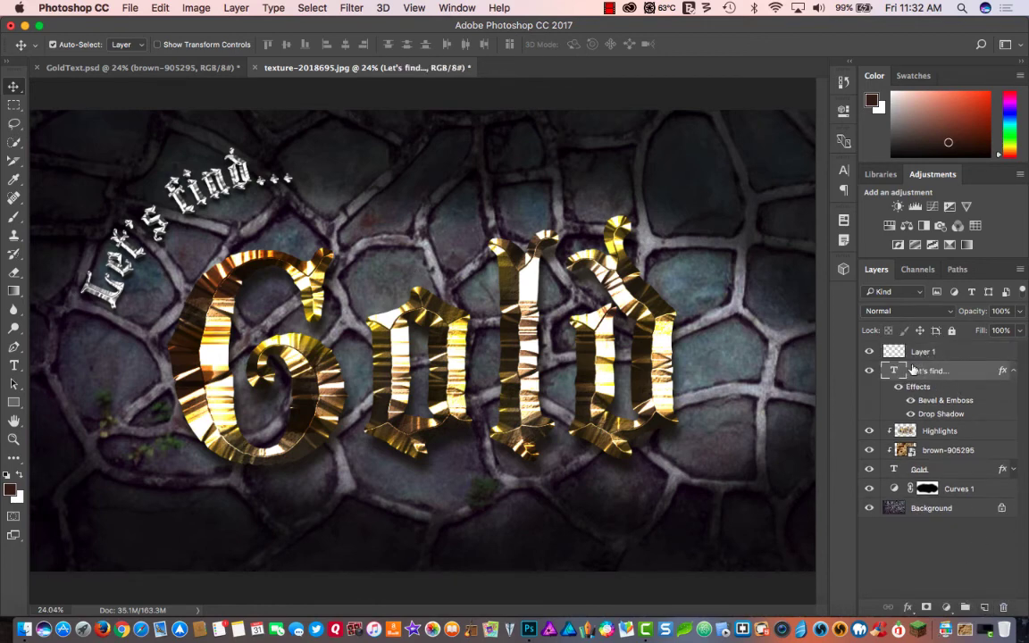
left_click_drag(913, 369, 923, 354)
left_click(926, 360, "alt")
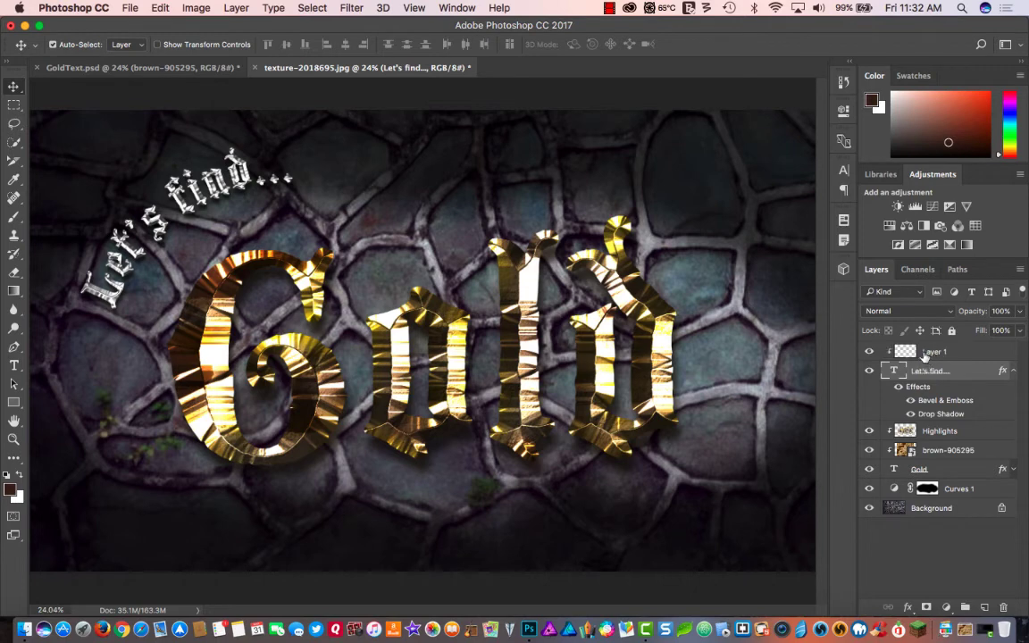
left_click(943, 352)
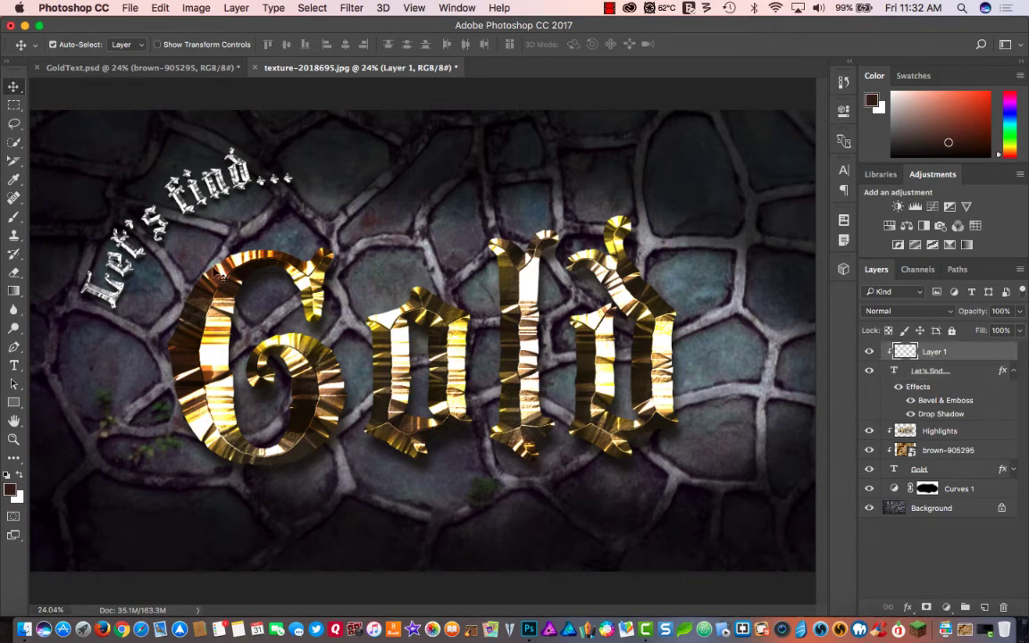
- Activate the Brush tool and set the foreground colour to golden yellow, ffcc00
key("b")
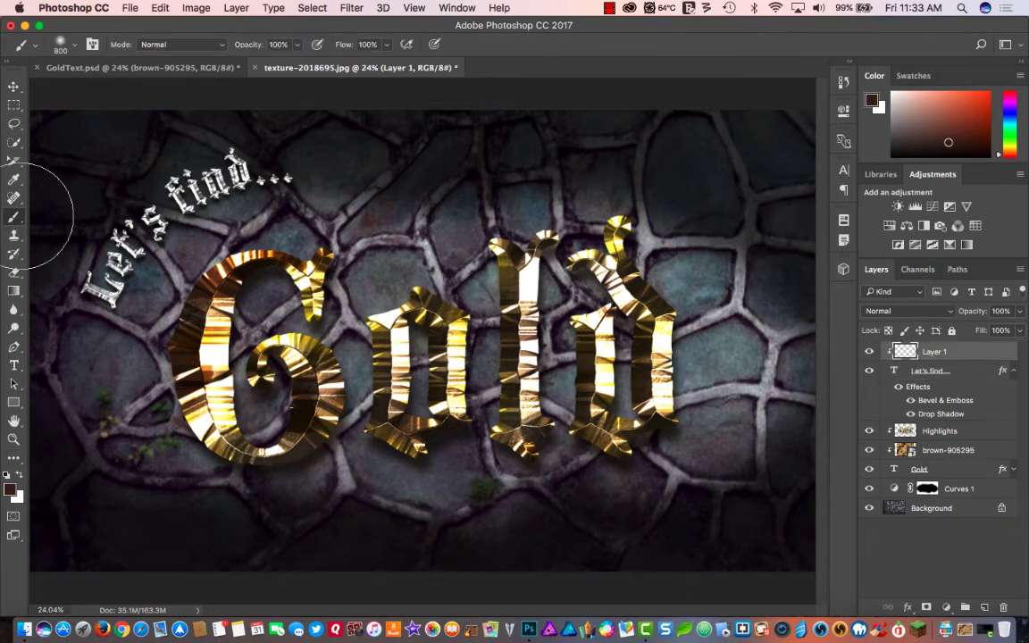
left_click(9, 494)
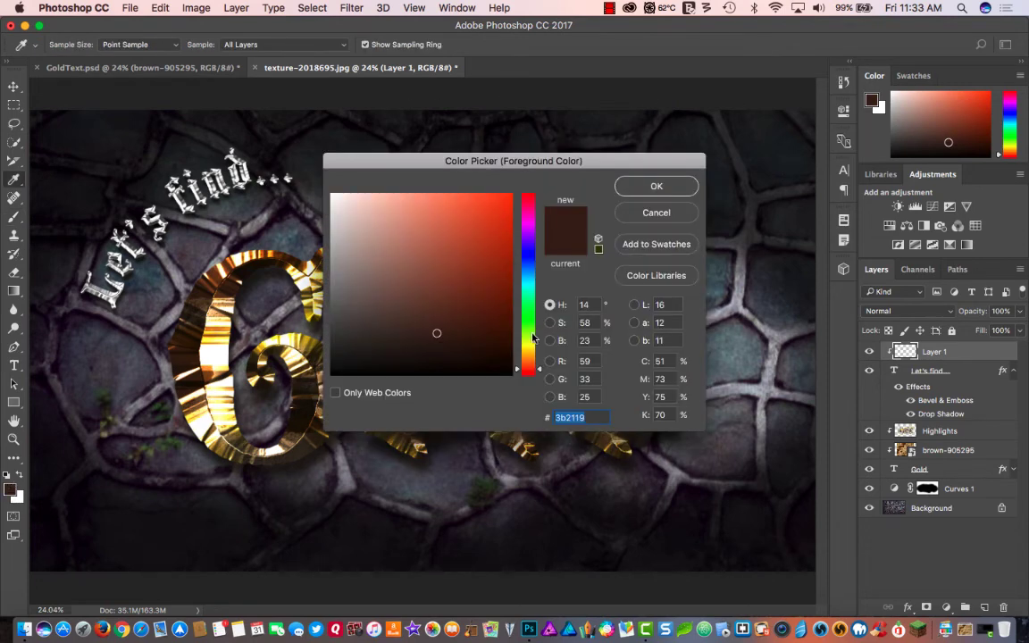
left_click_drag(534, 337, 532, 355)
left_click_drag(498, 205, 532, 172)
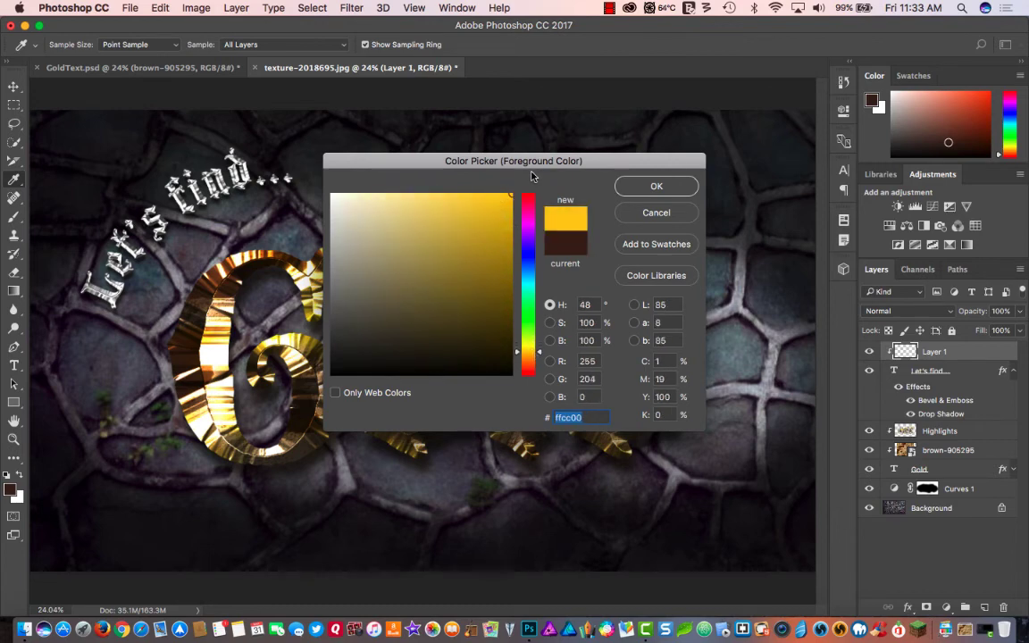
left_click(643, 184)
key("b")
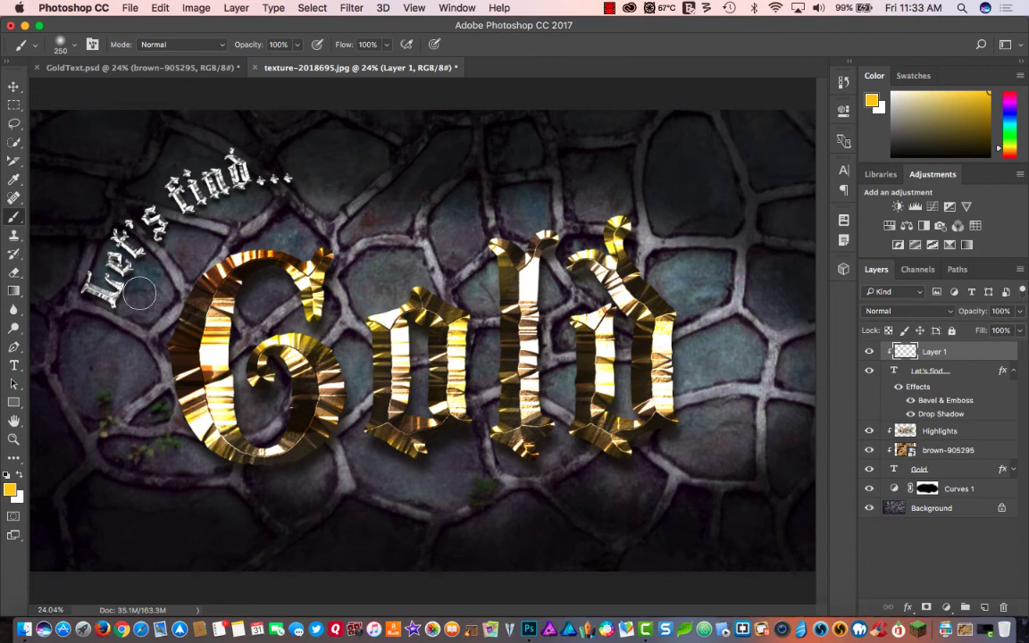
- Paint yellow over the whole "Let's find..." caption on the clipped layer with a soft 250 px brush
scroll(104, 265, "up", 1)
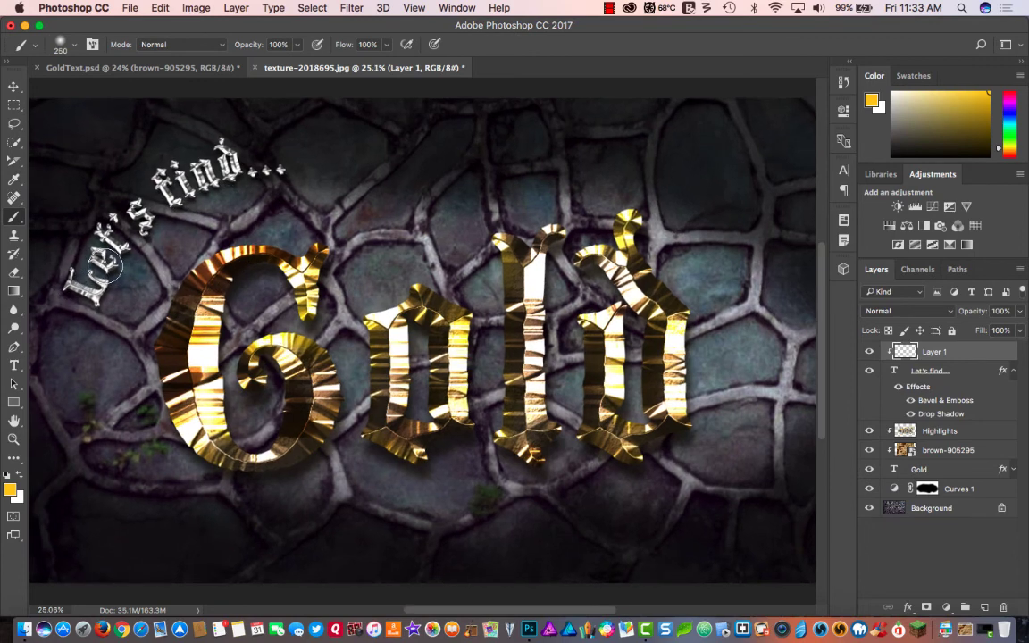
scroll(105, 265, "up", 2)
scroll(106, 265, "left", 3)
scroll(110, 264, "up", 3)
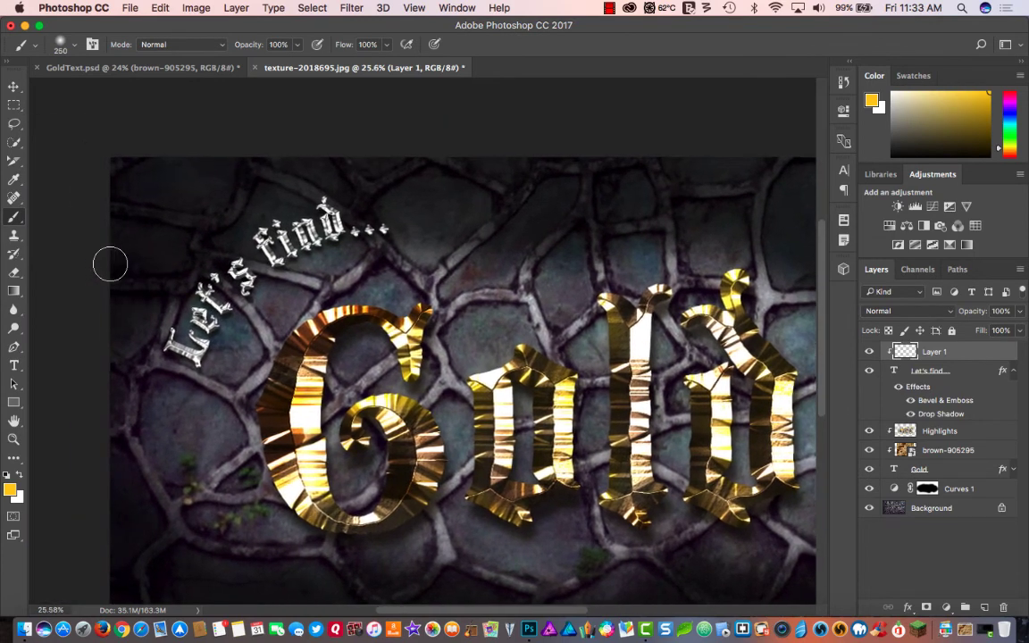
scroll(109, 264, "up", 3)
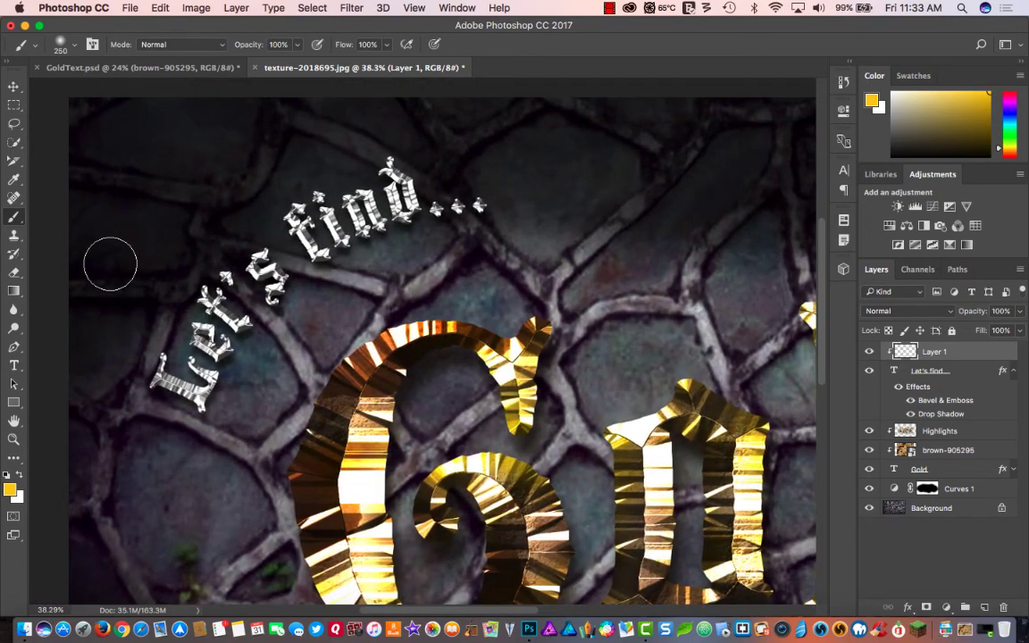
scroll(108, 260, "up", 3)
scroll(108, 260, "left", 3)
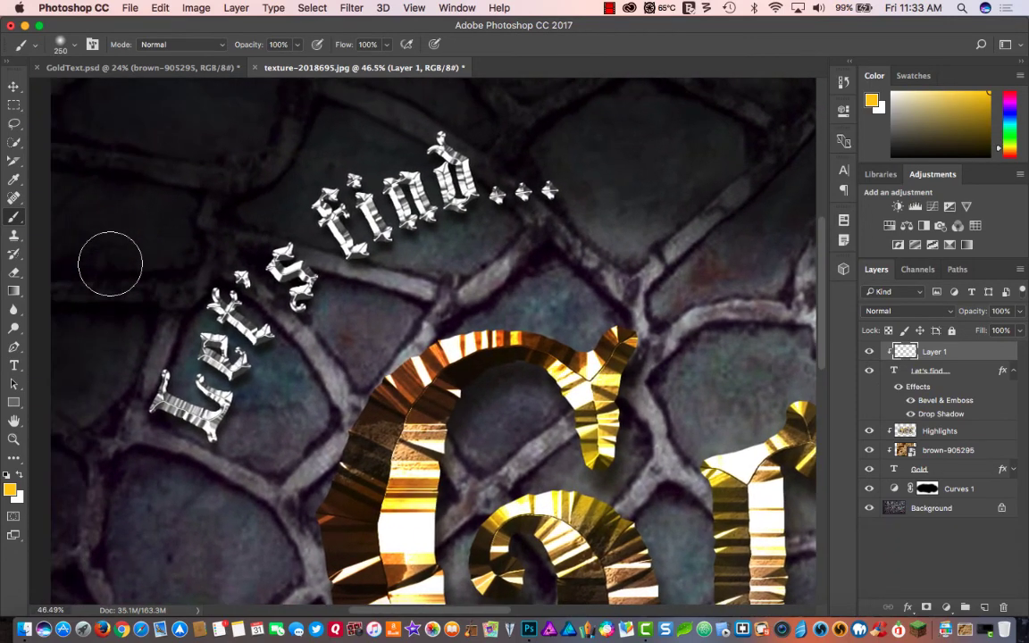
mouse_move(179, 294)
left_mouse_down()
mouse_move(196, 303)
mouse_move(133, 379)
mouse_move(147, 406)
left_mouse_up()
mouse_move(193, 476)
left_mouse_down()
mouse_move(263, 438)
mouse_move(273, 345)
mouse_move(320, 328)
mouse_move(340, 295)
mouse_move(361, 296)
mouse_move(391, 256)
mouse_move(503, 223)
mouse_move(537, 227)
mouse_move(592, 204)
mouse_move(542, 118)
mouse_move(389, 144)
mouse_move(325, 190)
mouse_move(266, 181)
mouse_move(237, 233)
mouse_move(251, 241)
mouse_move(163, 288)
mouse_move(178, 316)
mouse_move(127, 353)
mouse_move(132, 407)
mouse_move(203, 476)
mouse_move(248, 460)
mouse_move(311, 382)
mouse_move(343, 302)
mouse_move(454, 244)
mouse_move(555, 231)
left_mouse_up()
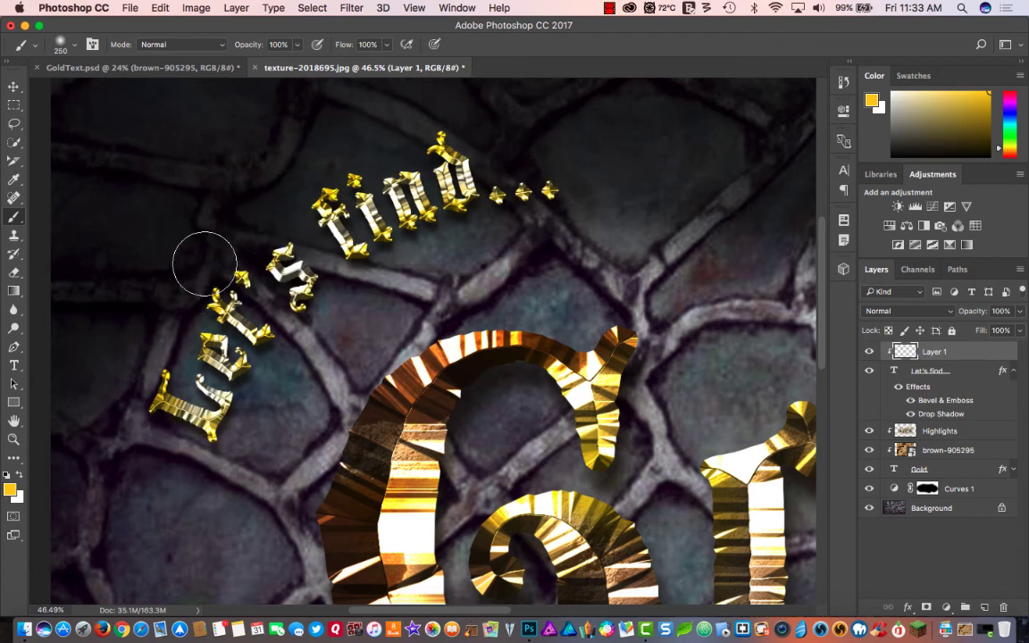
key("super+0")
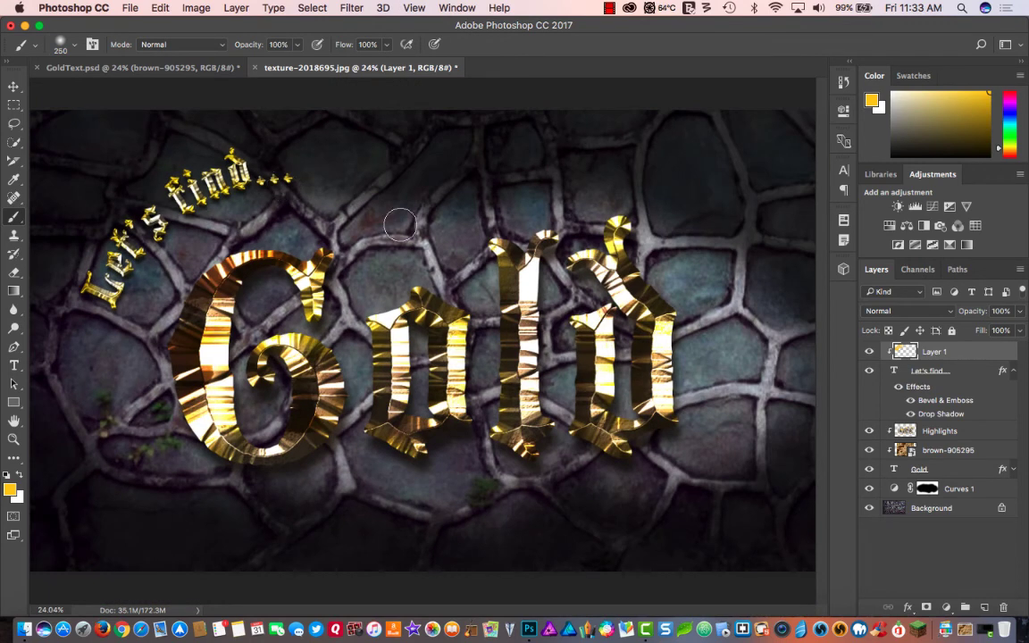
- Erase the yellow along the middle of the caption's letters with a soft 100 px eraser, keeping the colour on their edges
key("e")
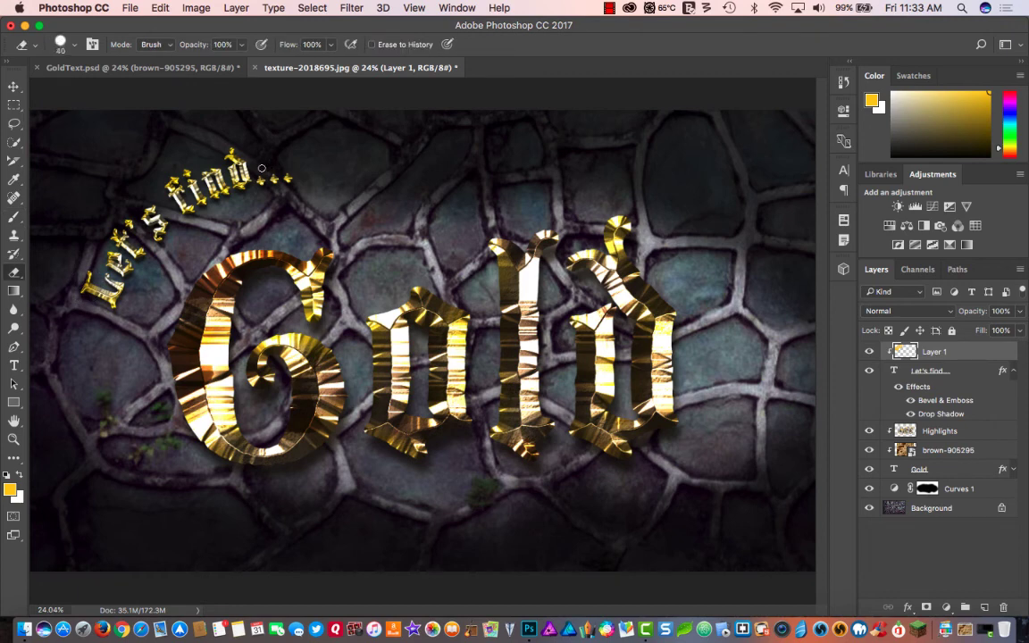
key("bracketright")
left_click(74, 44)
left_click_drag(167, 122, 79, 121)
left_click(75, 44)
left_click_drag(100, 296, 100, 289)
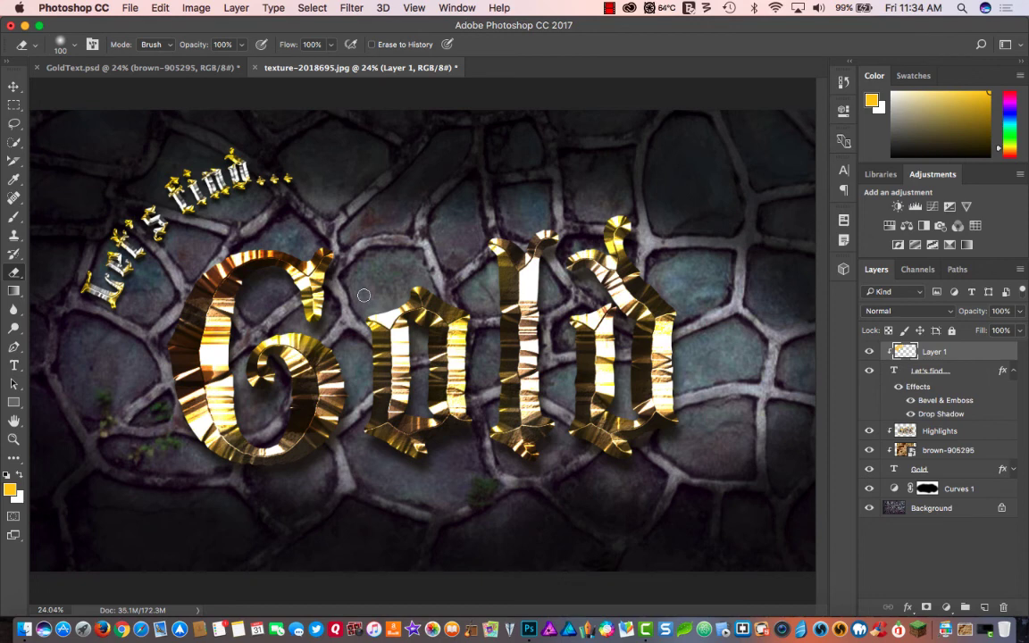
- Review the Bevel & Emboss settings of the "Let's find..." text layer and close the dialog
left_click(934, 404)
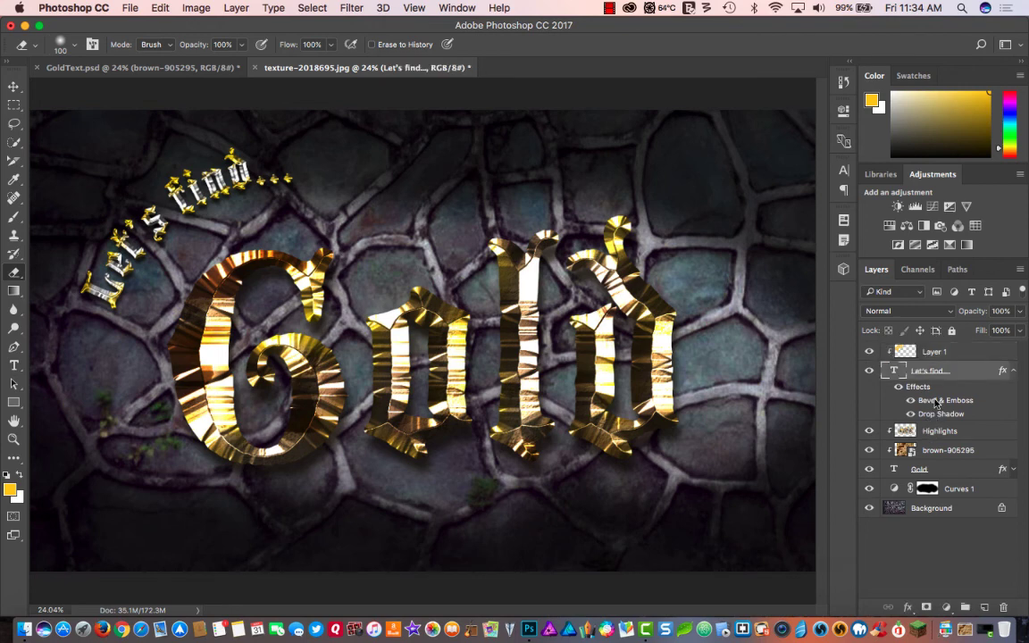
double_click(935, 402)
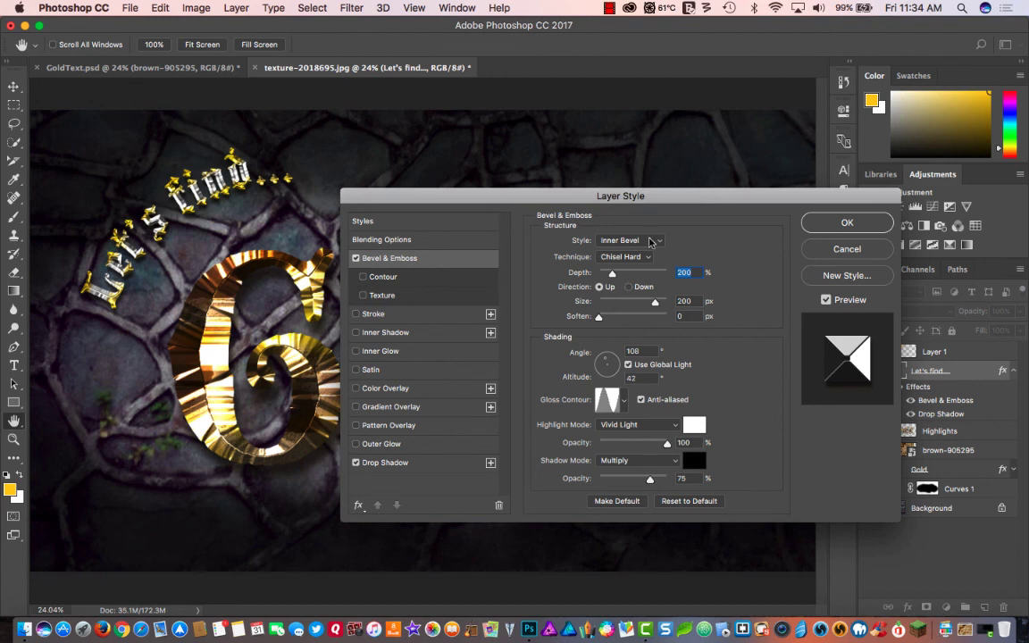
left_click(839, 225)
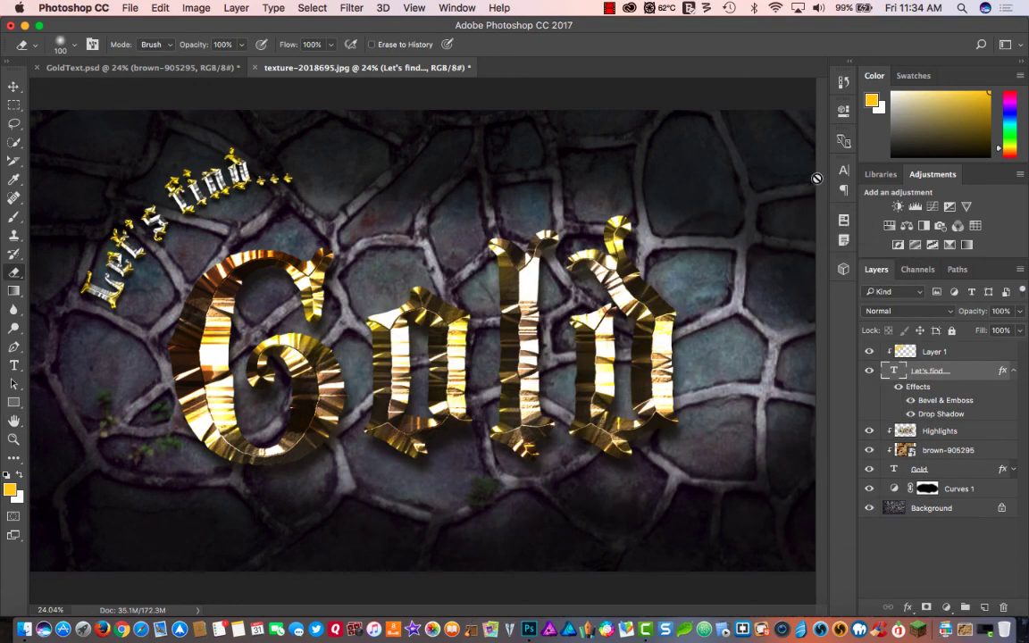